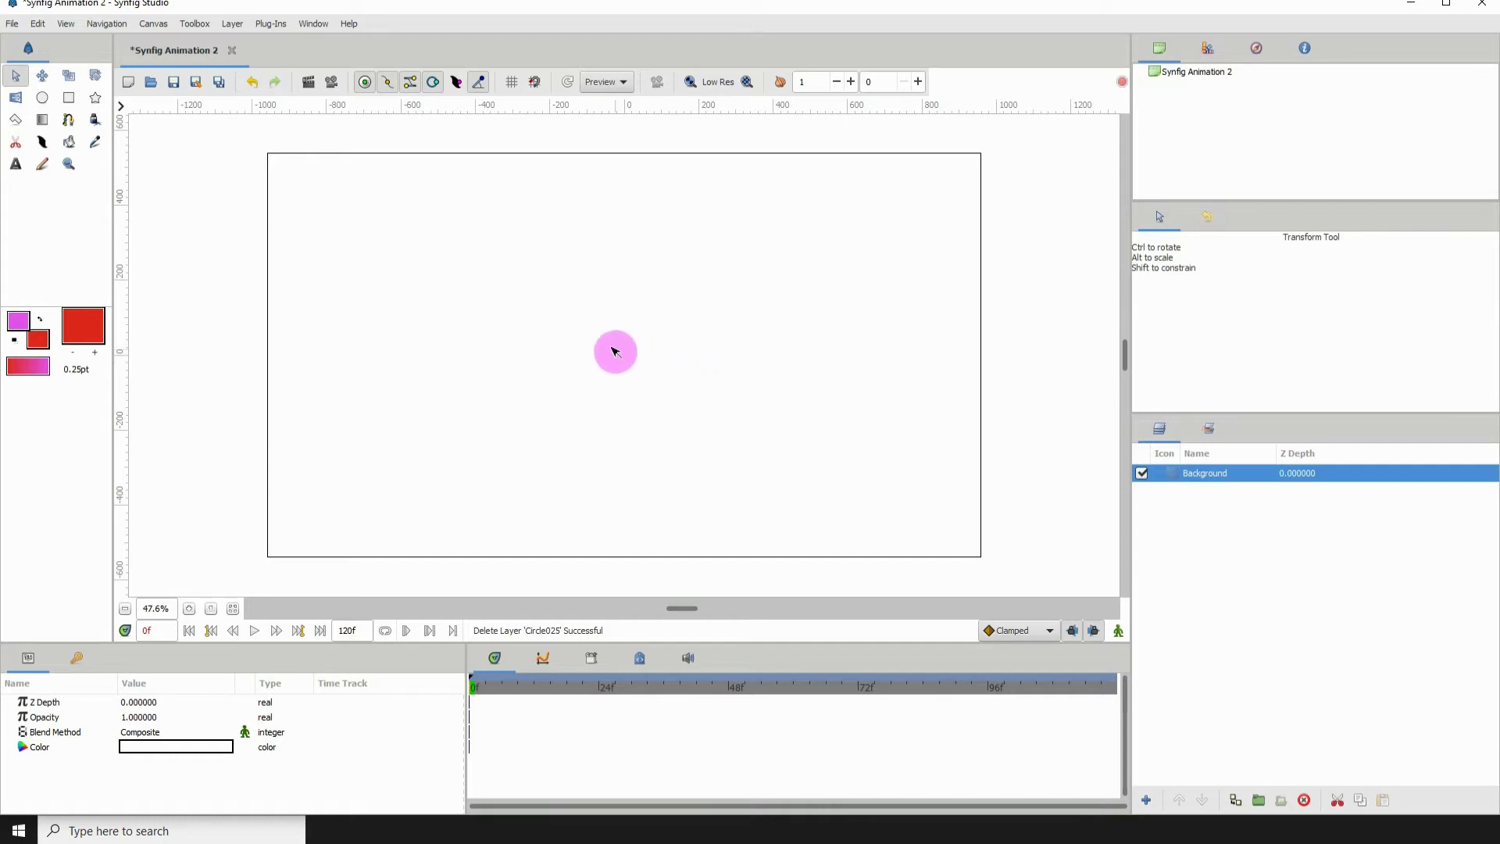
- Draw a red triangle, a red square to its left and a red circle to its right
click(95, 97)
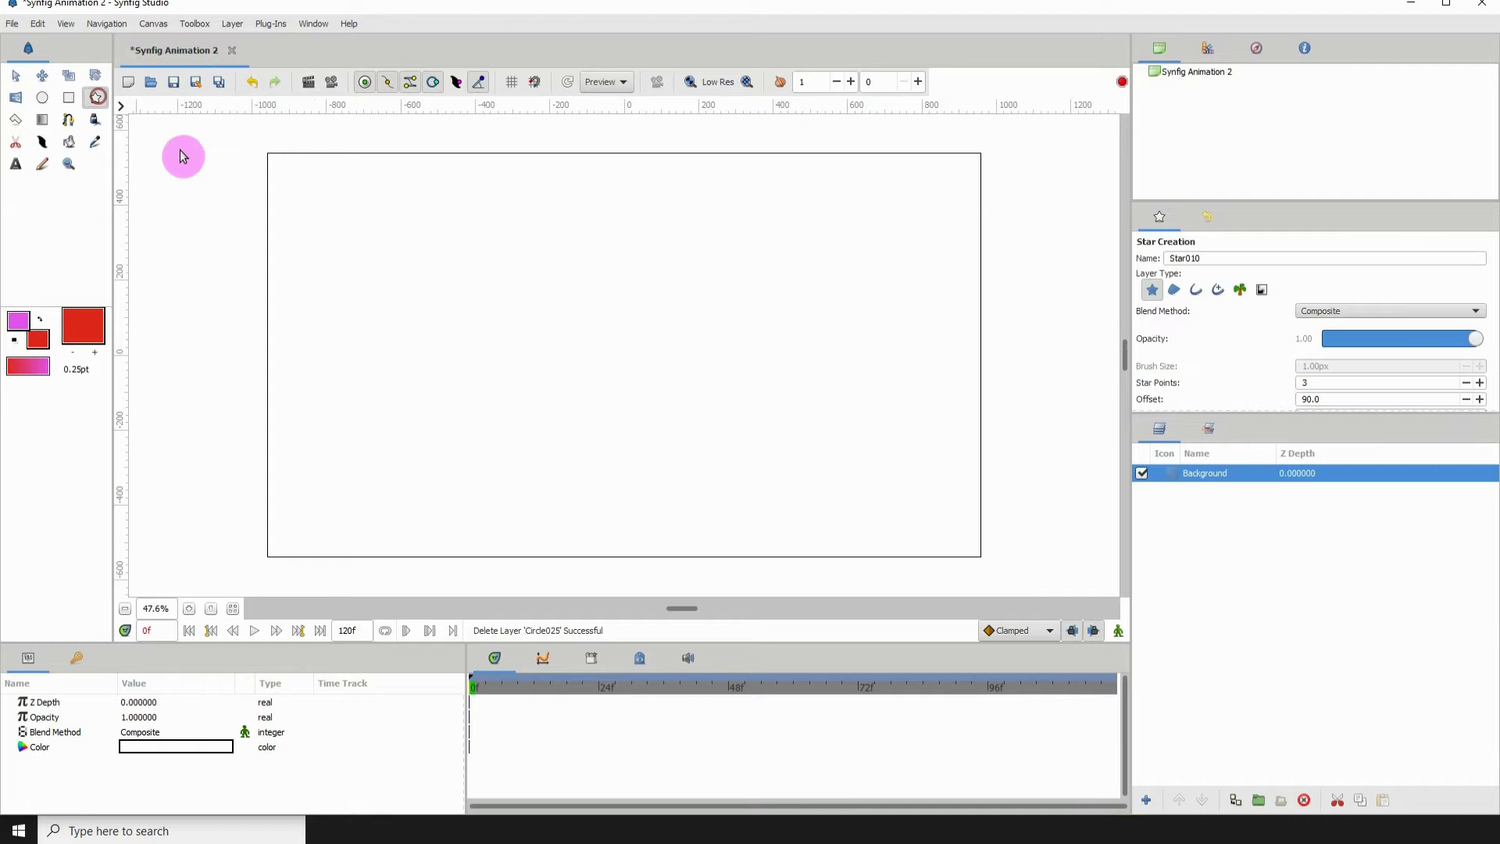
drag(561, 248, 614, 294)
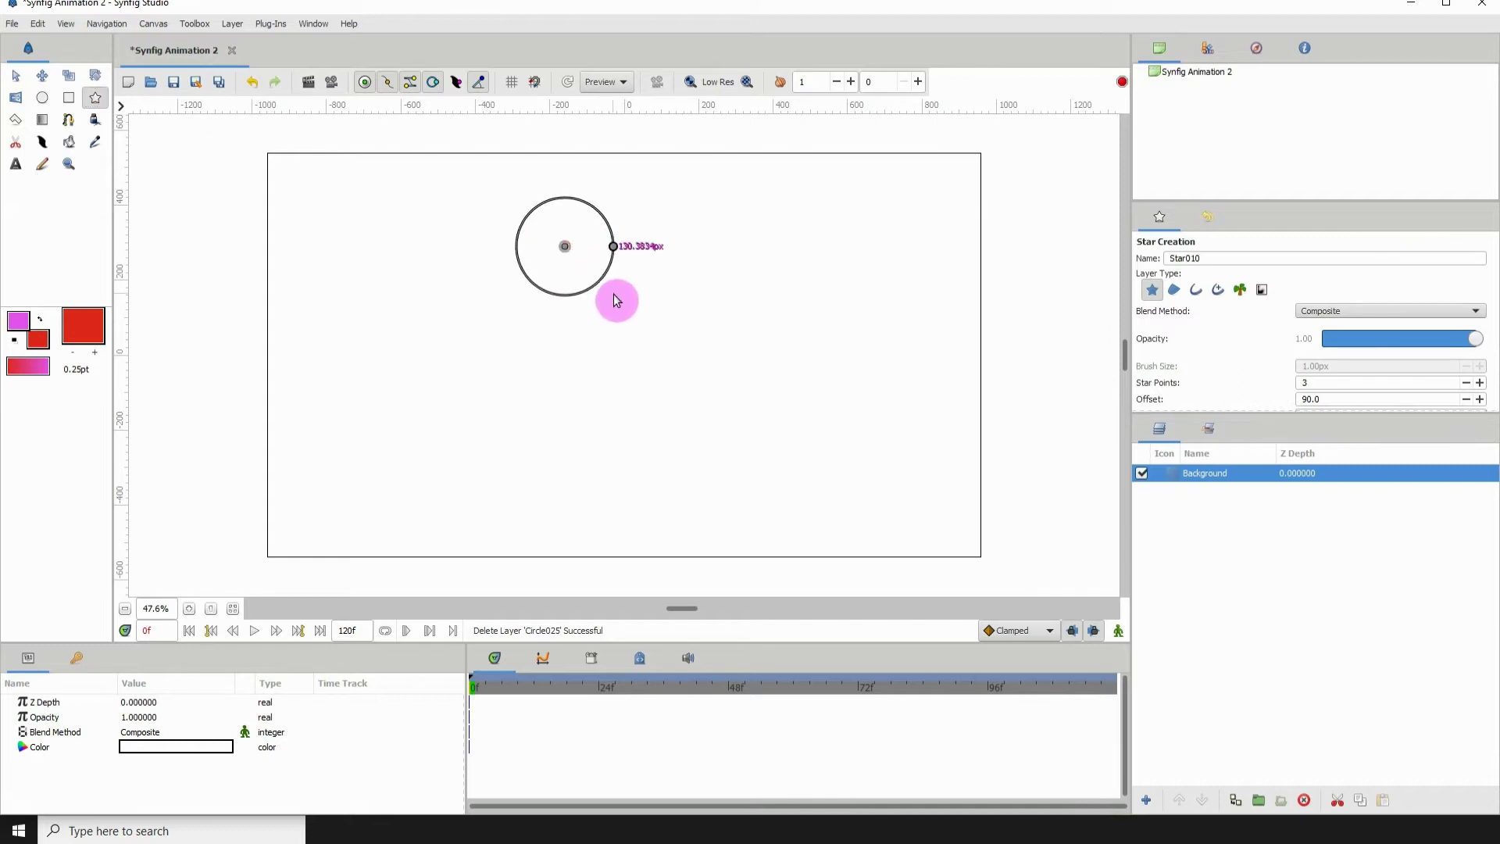
click(67, 100)
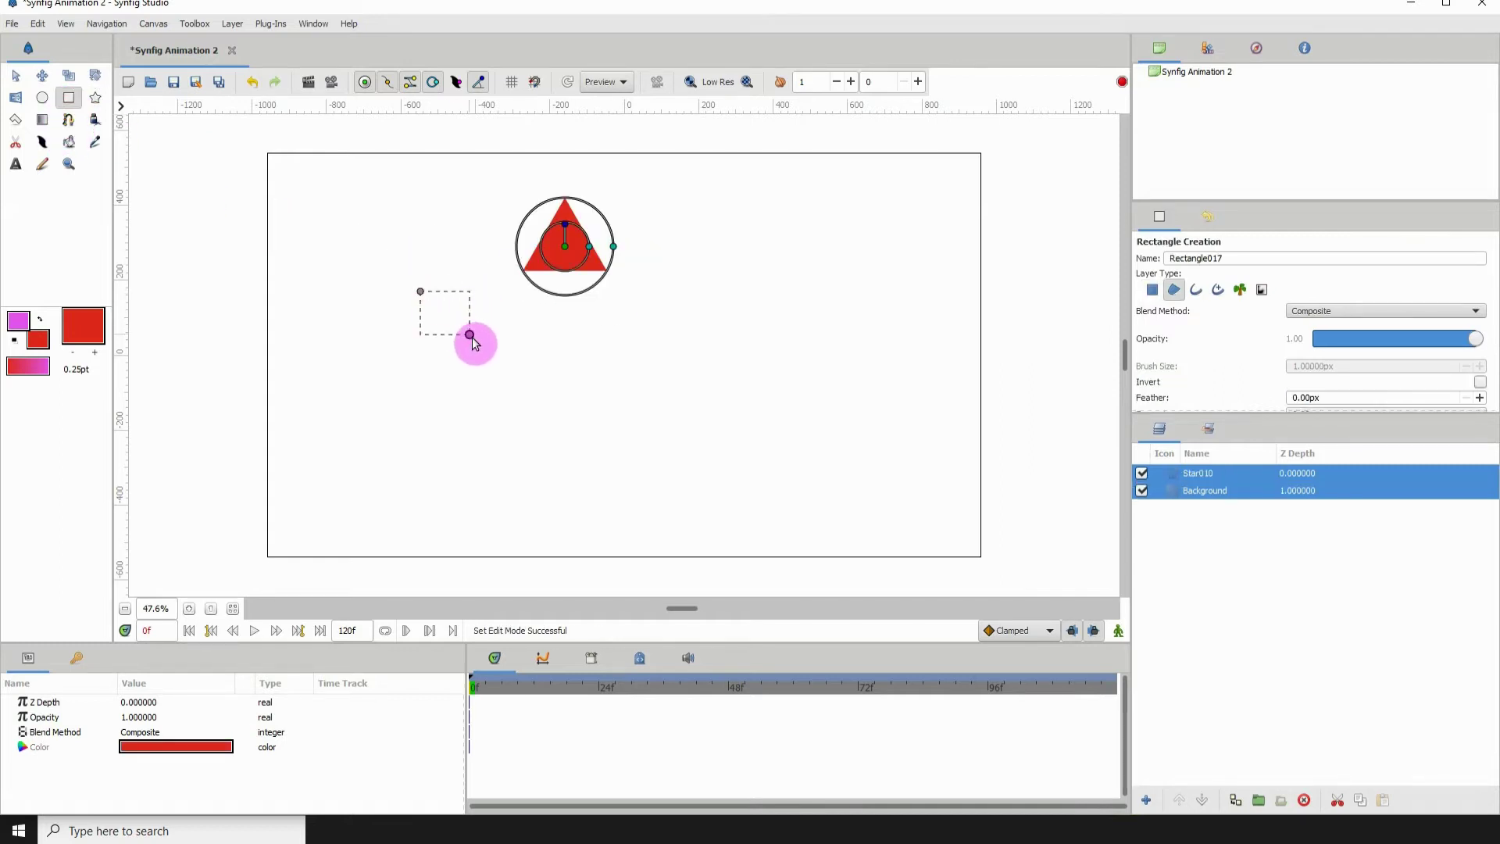
drag(470, 338, 495, 349)
click(43, 97)
click(701, 259)
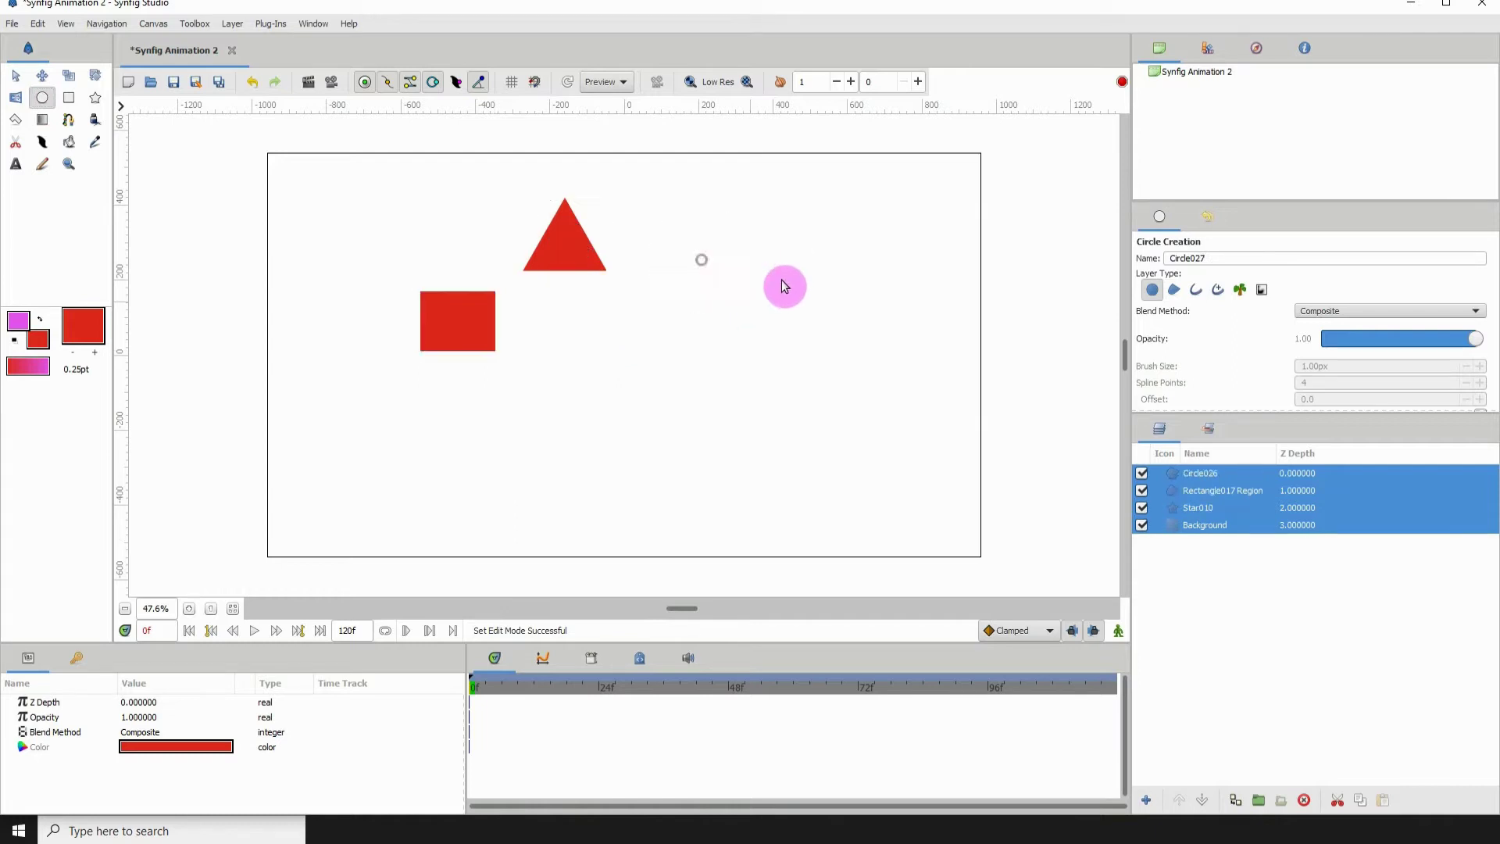
- Select the three shape layers and duplicate them three times
click(1343, 516)
shift+click(1329, 479)
key(ctrl+d)
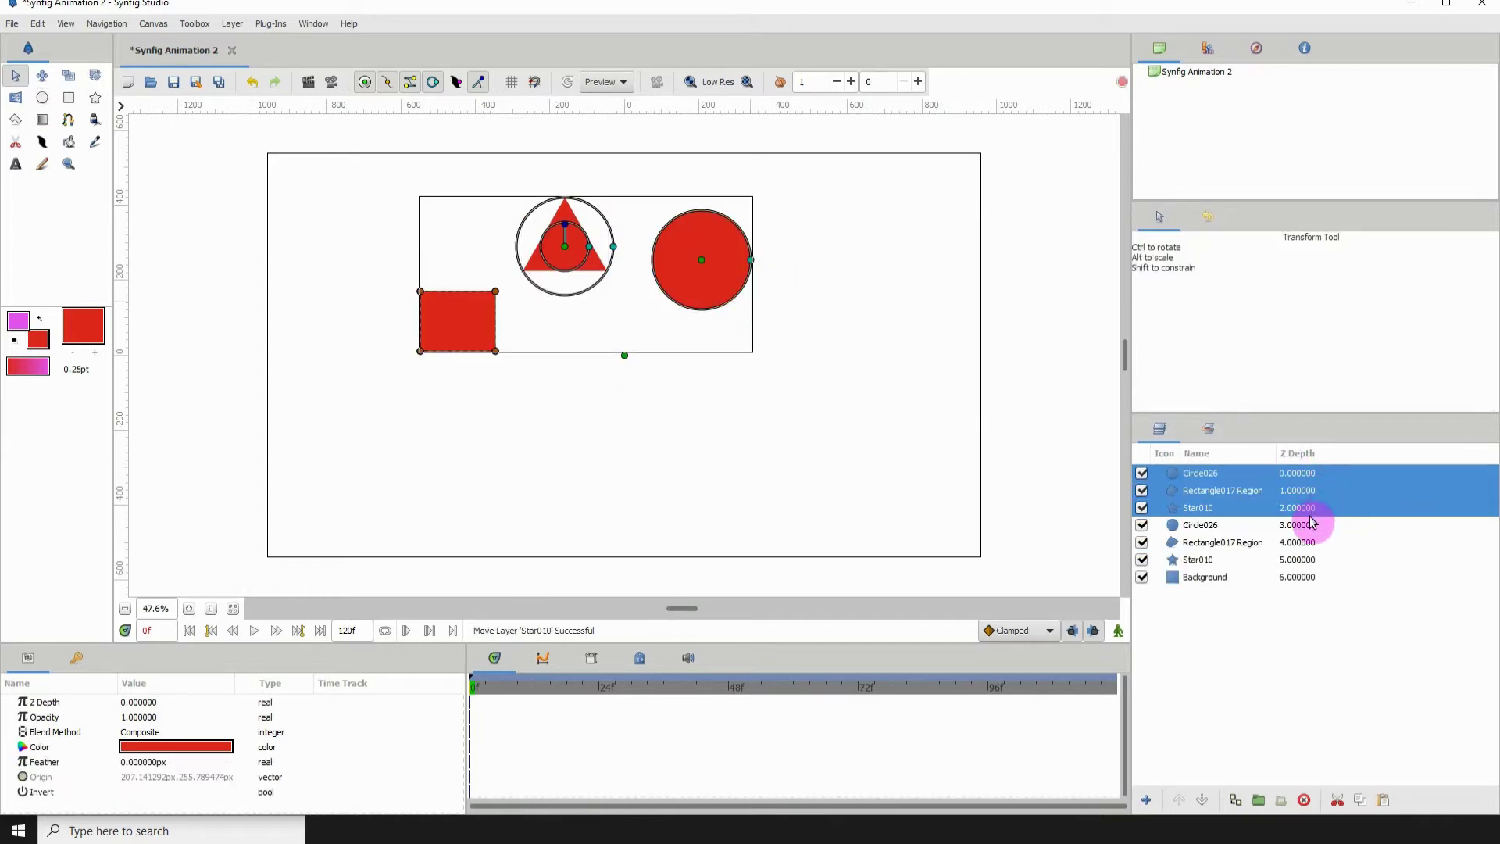
key(ctrl+d)
key(ctrl+d)
key(ctrl+d)
key(ctrl+d)
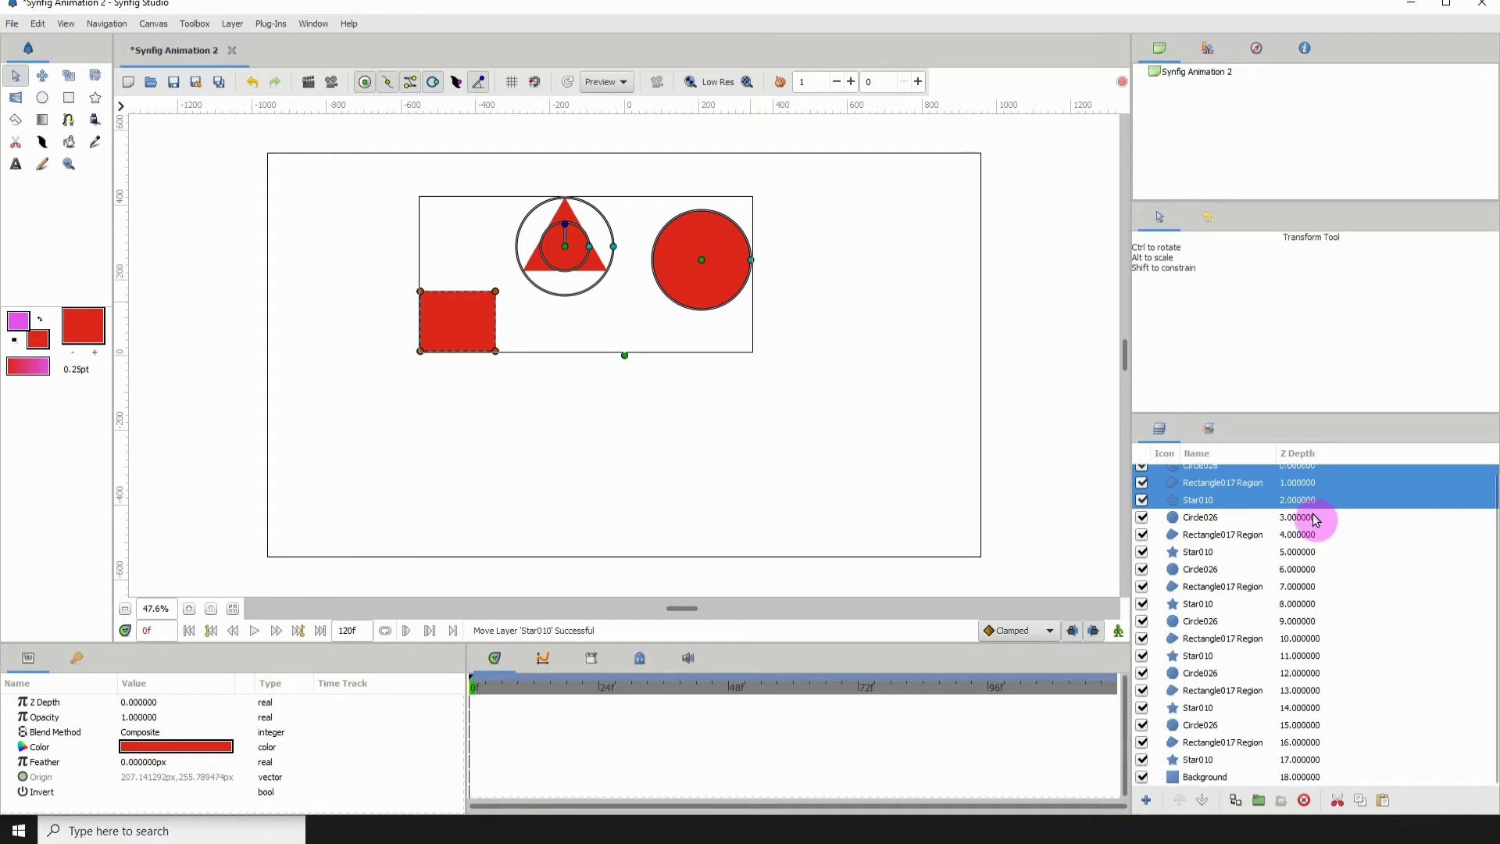
key(ctrl+d)
scroll(1494, 599, down, 2)
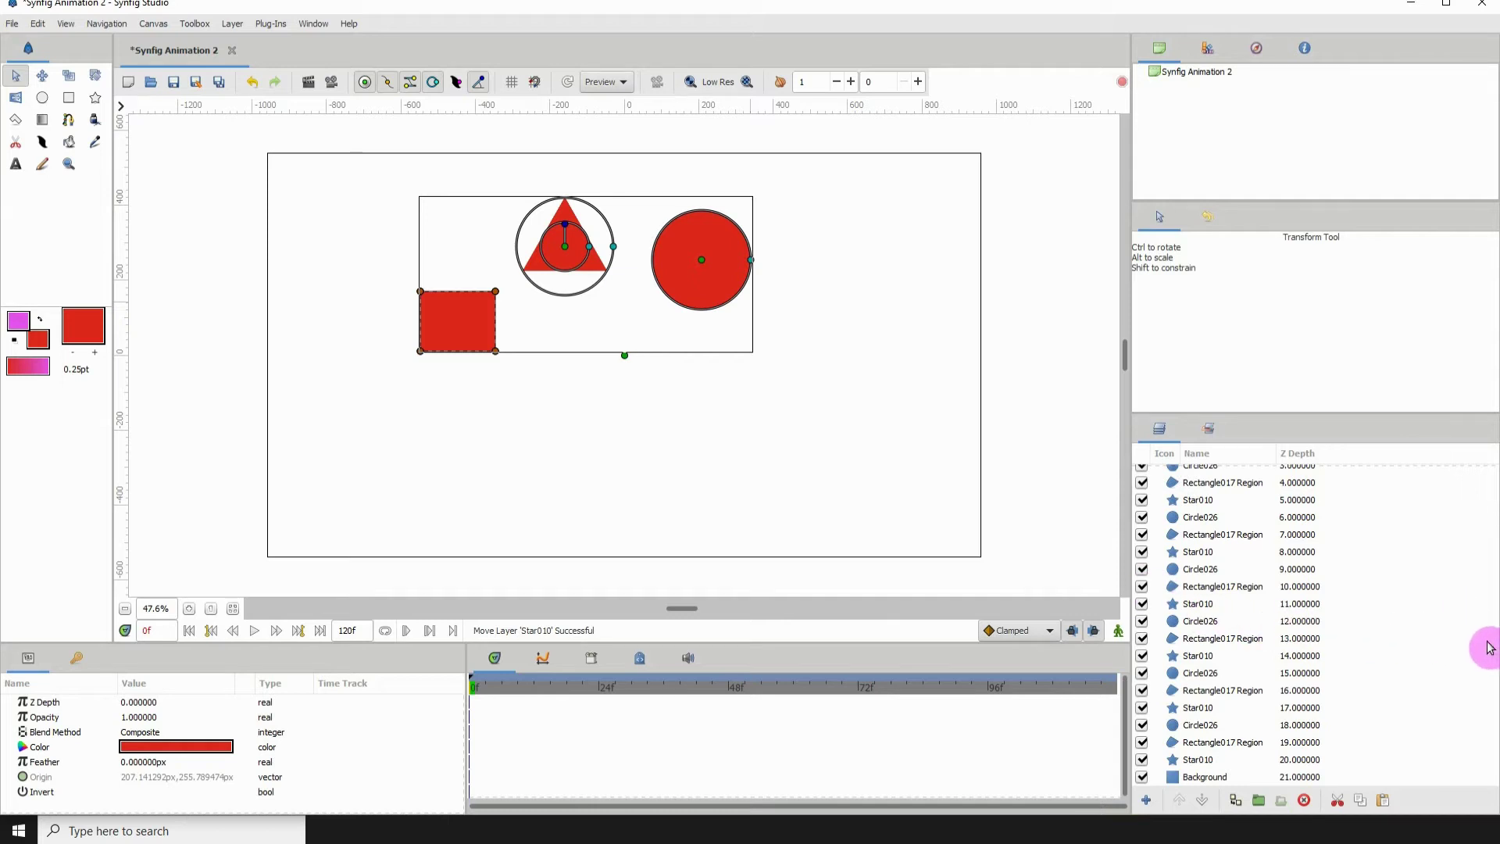
- Rename the Star010 triangle copy at depth 17 to 'chosen'
click(1197, 709)
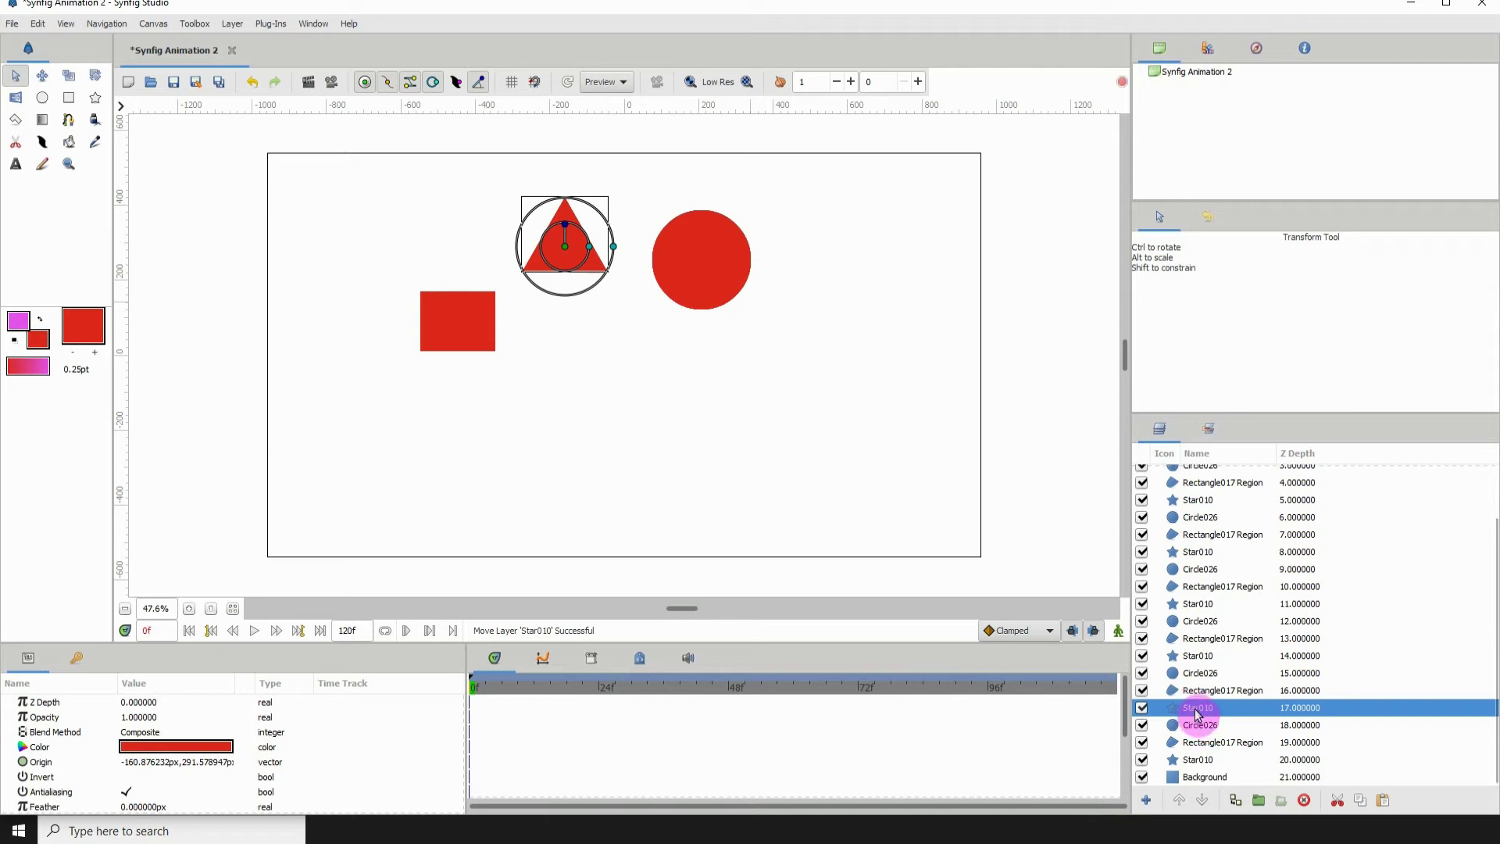
double_click(1195, 711)
text(chosen)
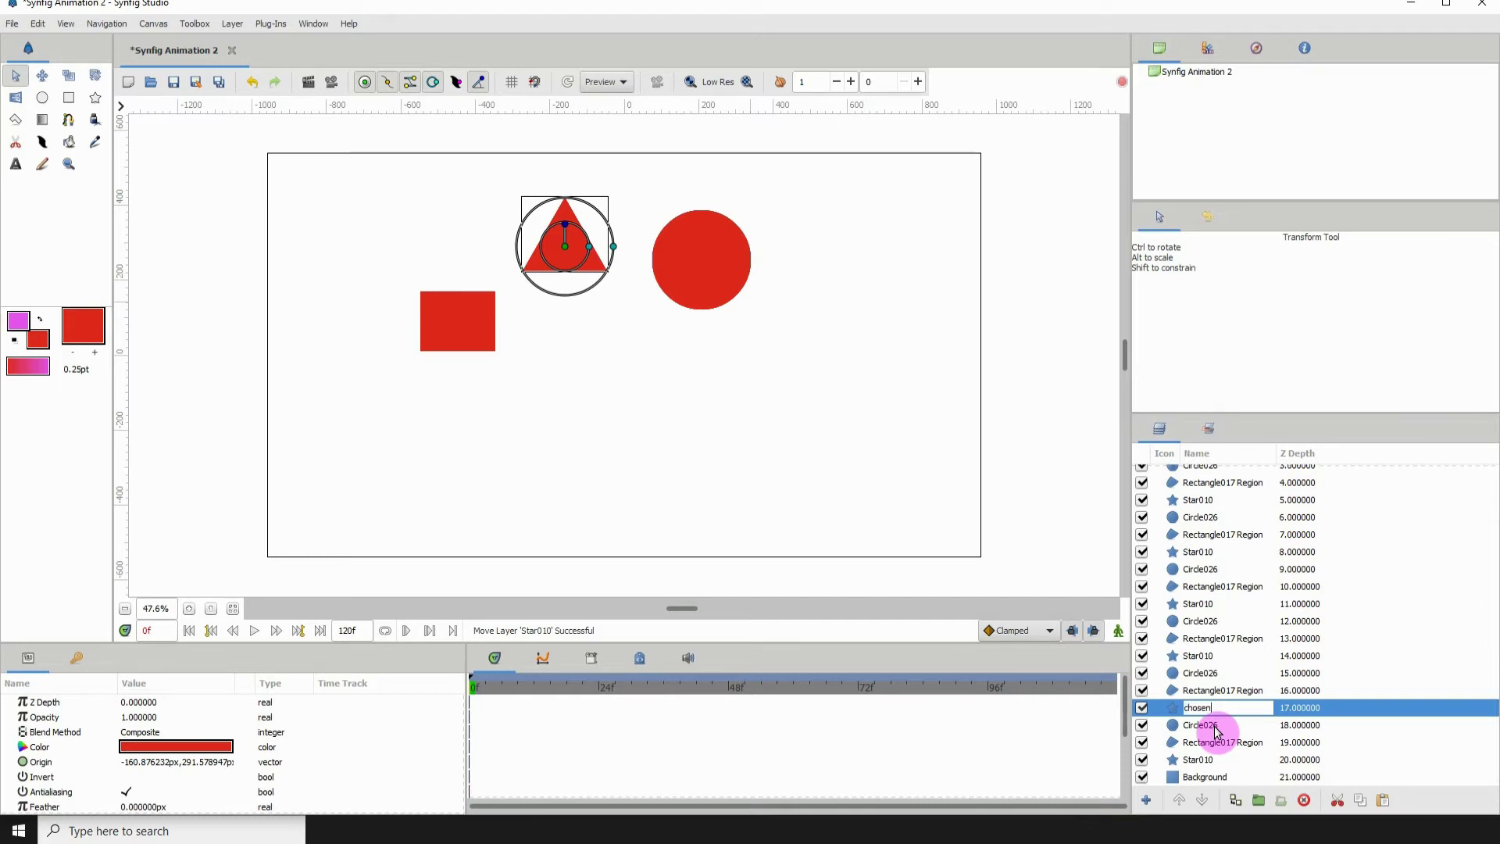
key(Return)
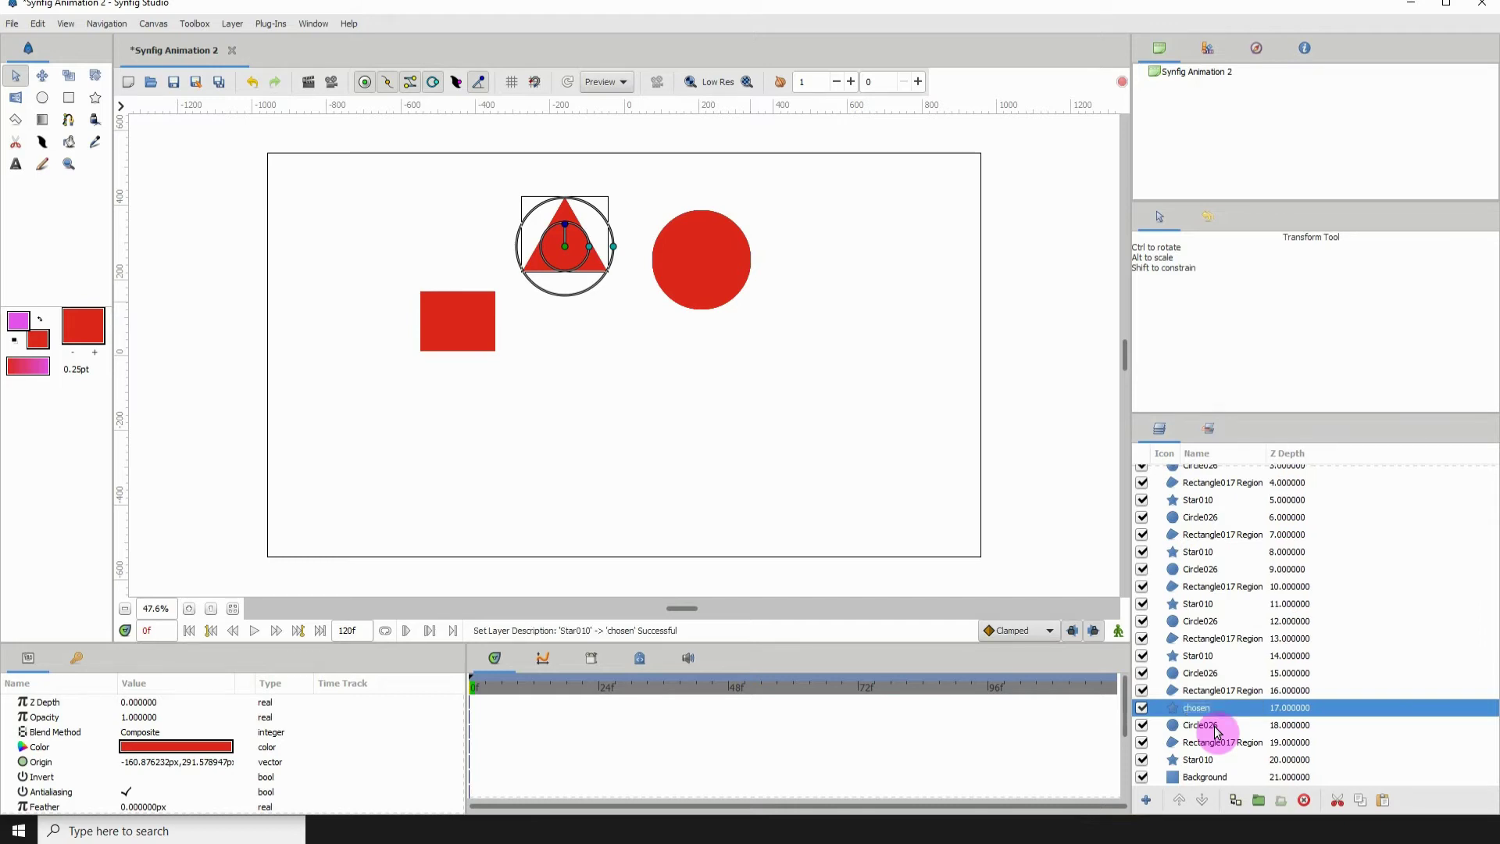
- Select two circle layer copies, scroll the layer list, then reselect the chosen layer
click(1221, 516)
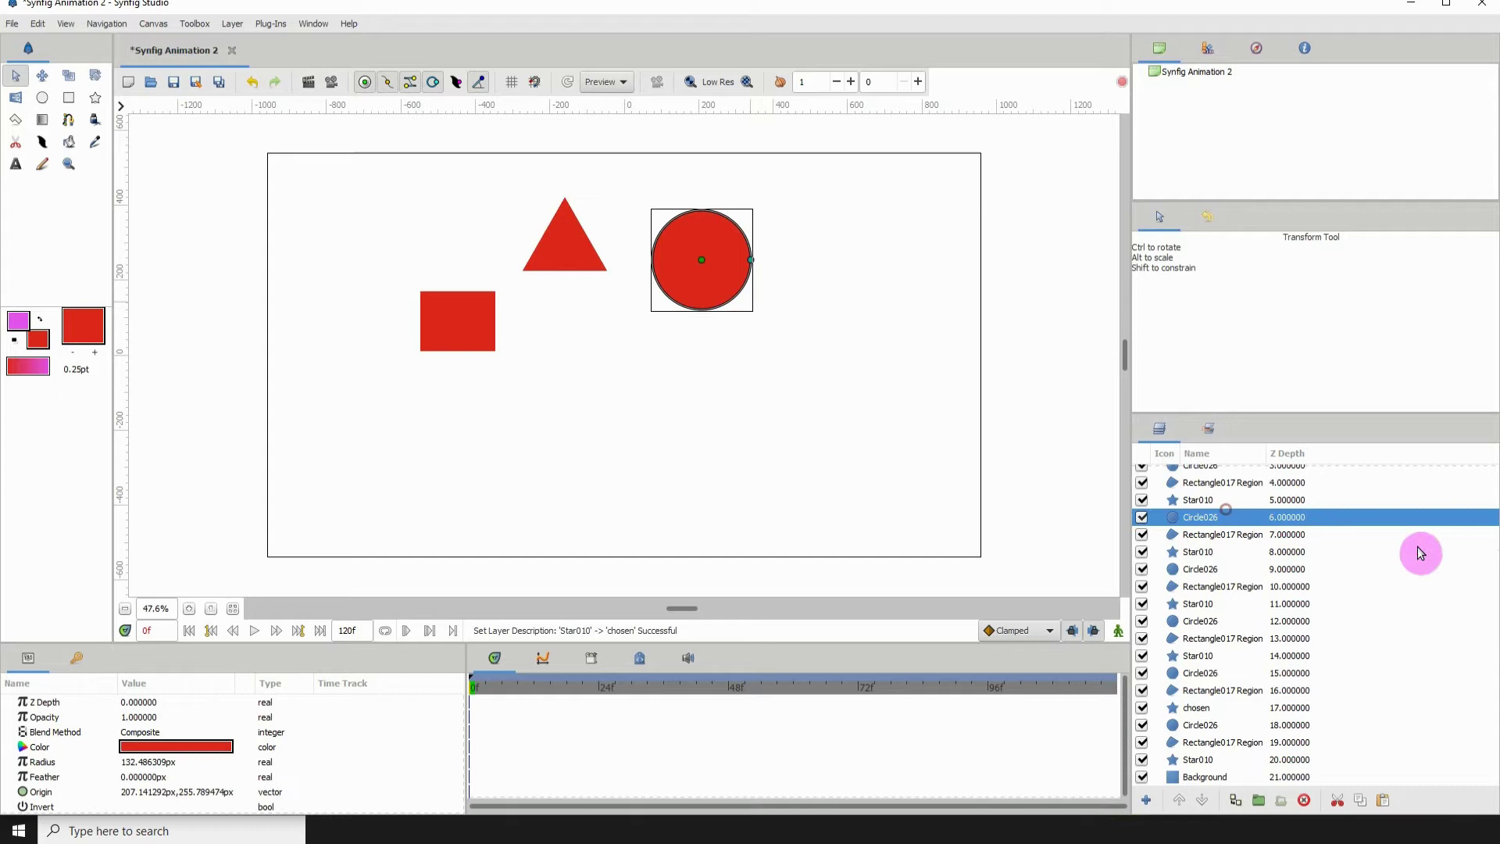
click(1490, 569)
drag(1494, 576, 1497, 502)
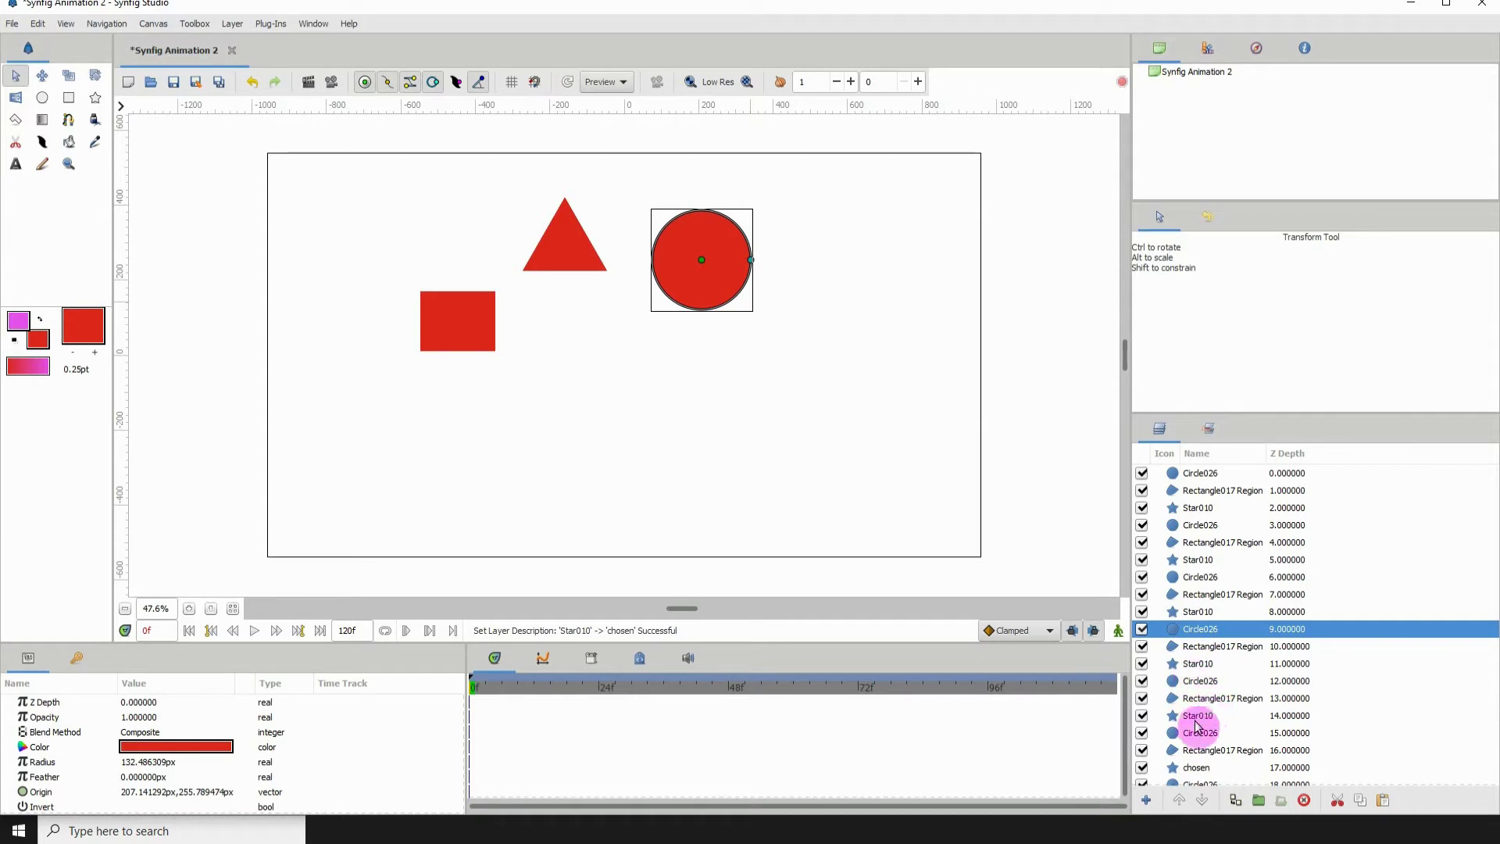
click(1201, 768)
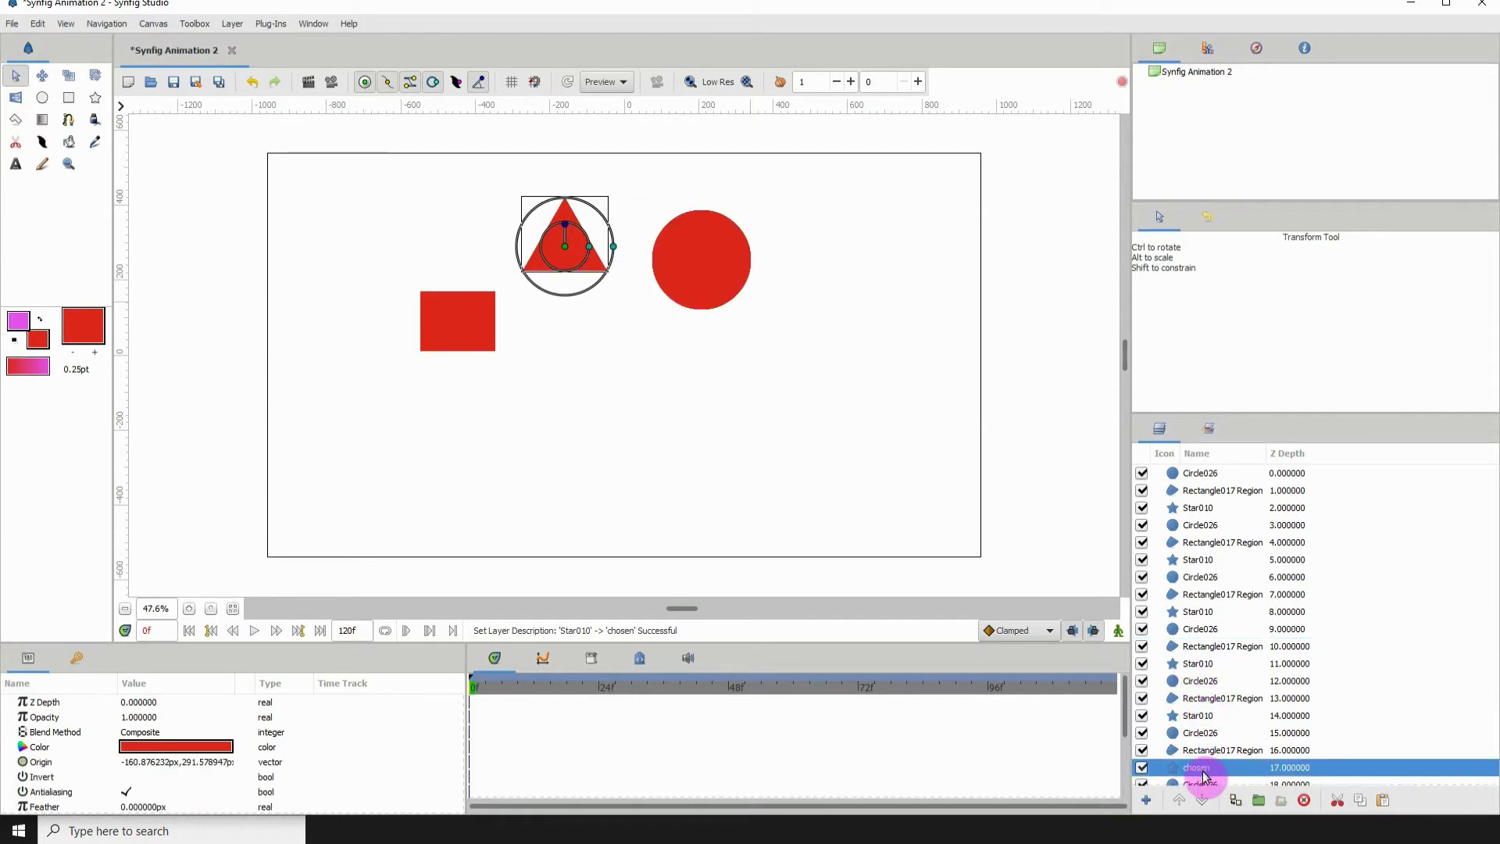
- Add the chosen triangle layer to a new set named 'chosen'
right_click(1197, 774)
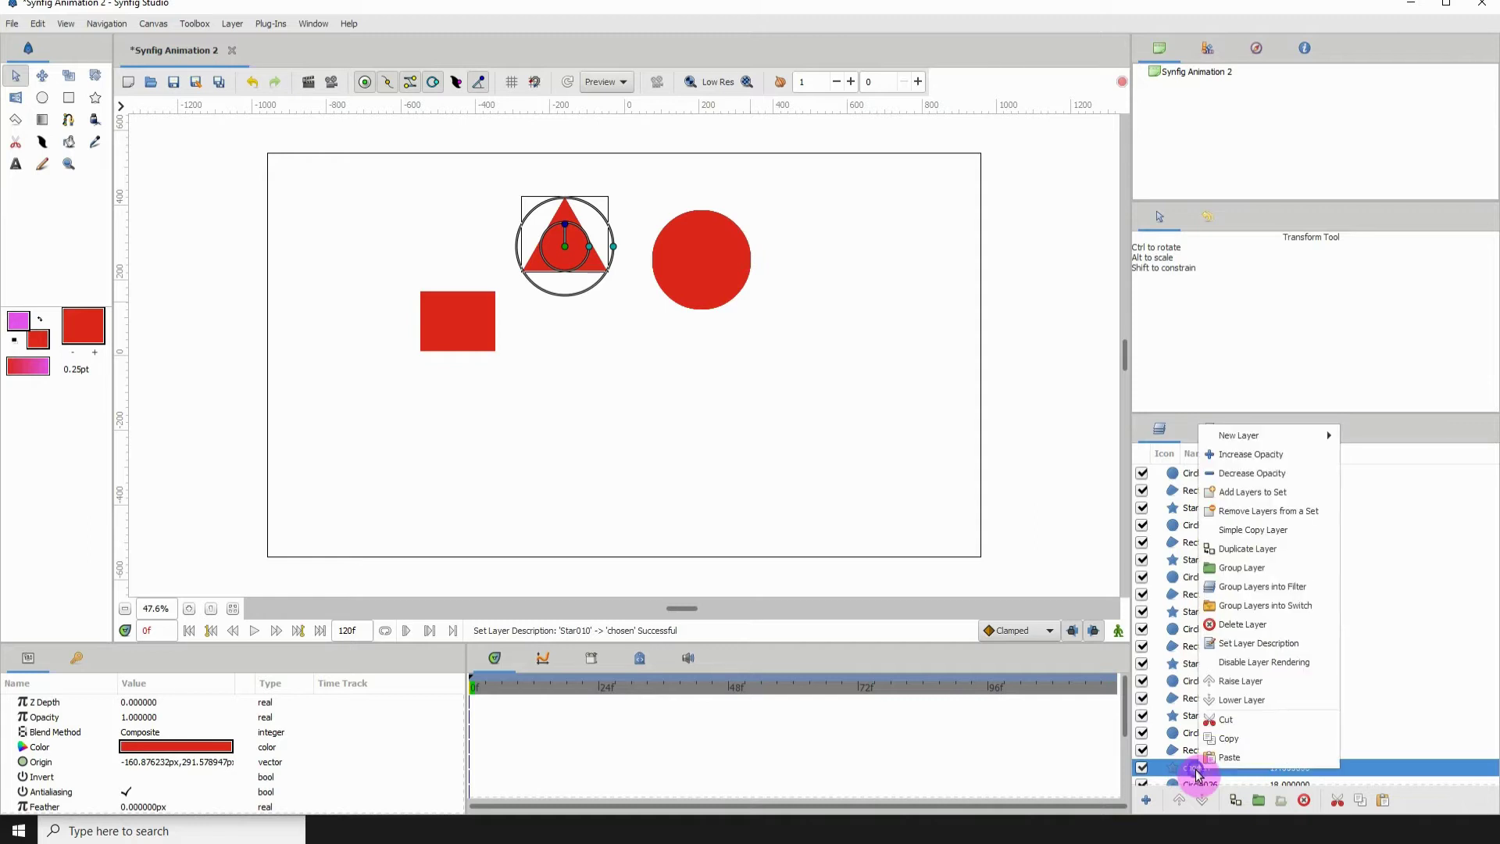
click(1248, 495)
text(chosen)
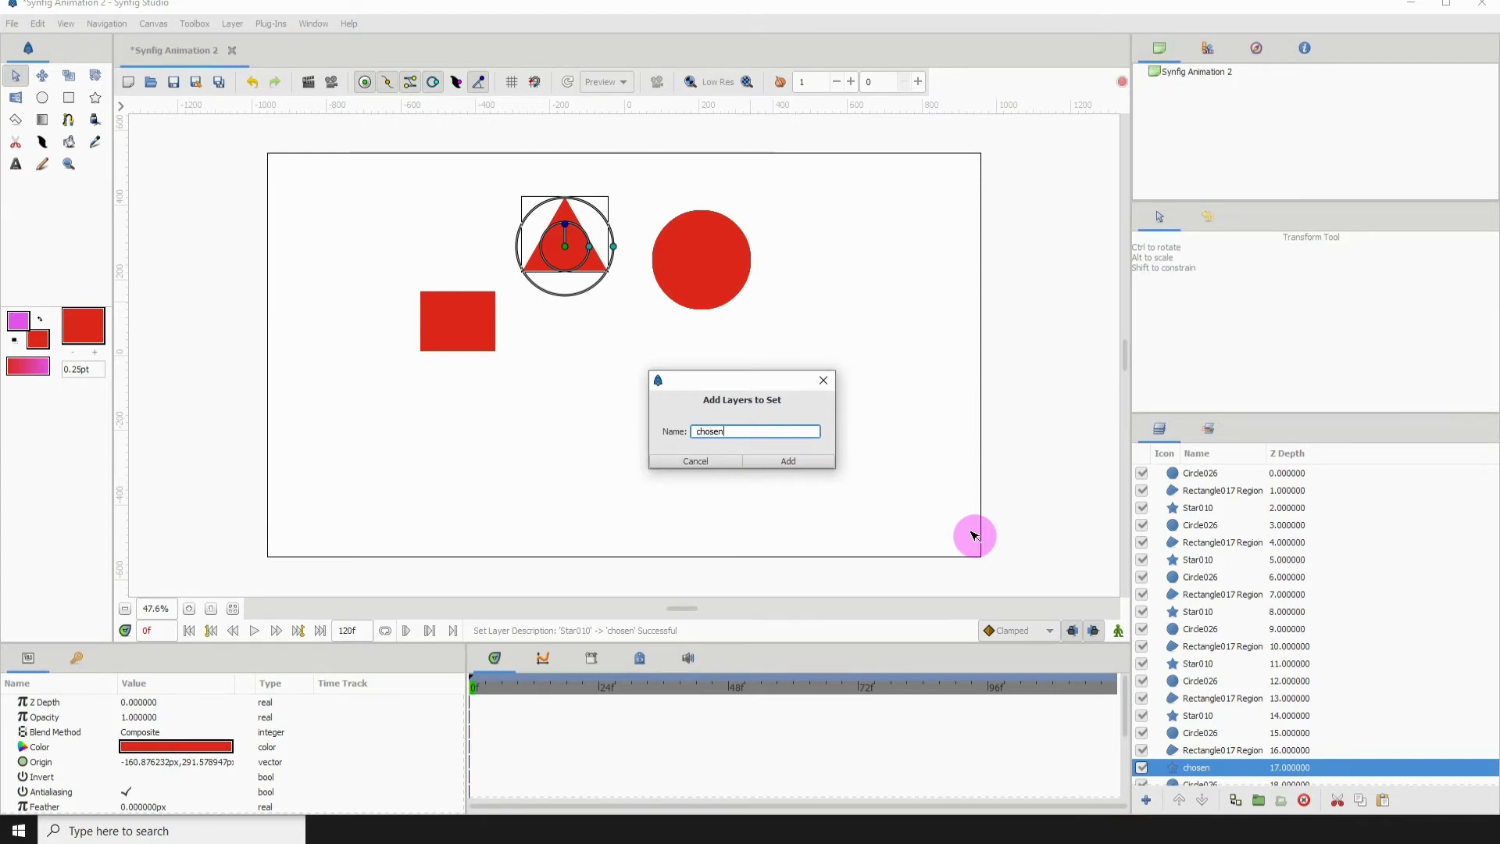
click(768, 461)
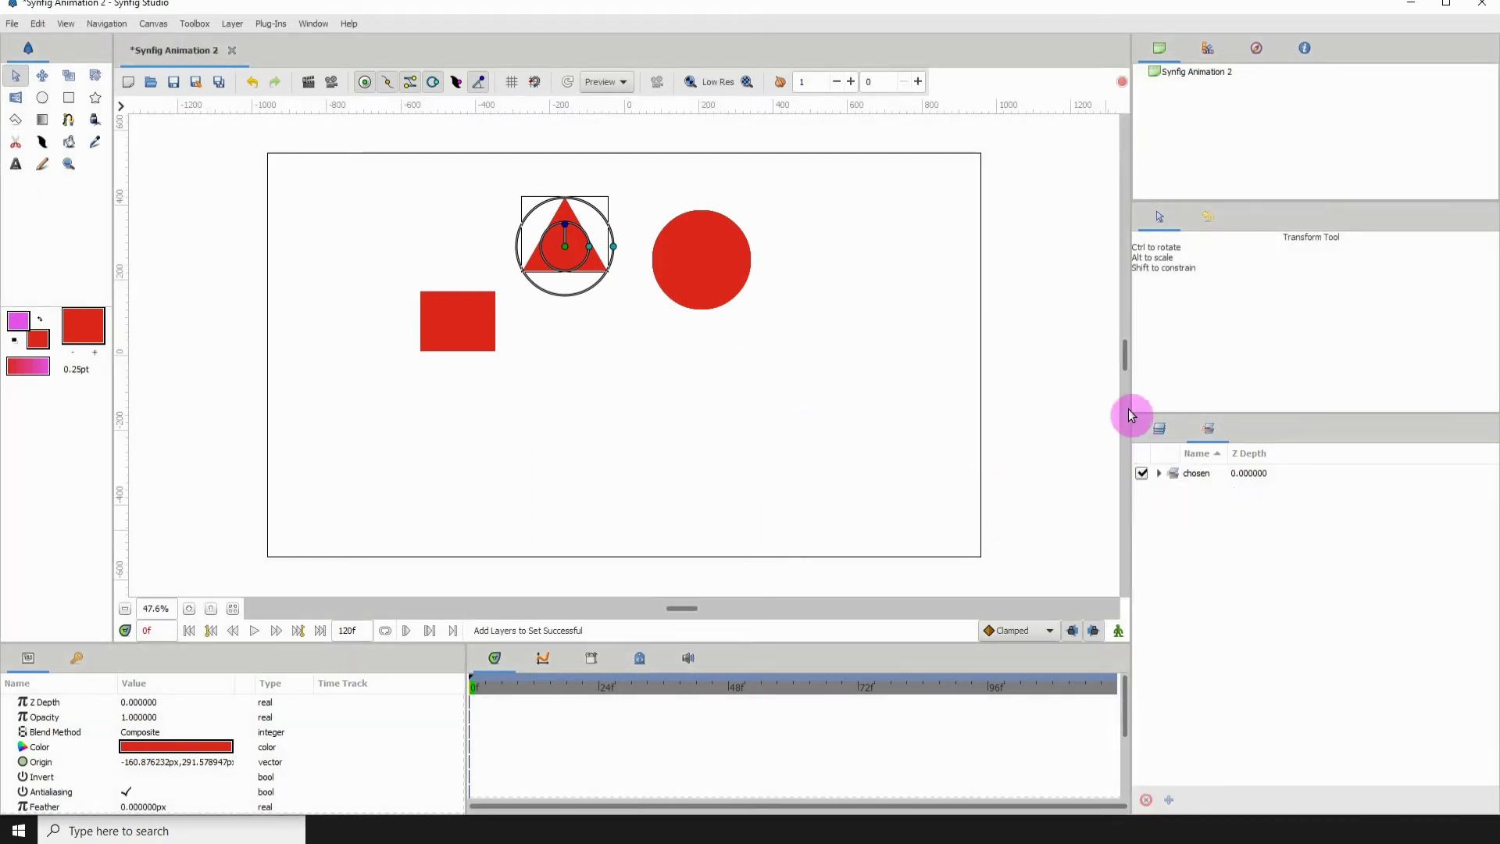
- Expand the chosen set, switch between the Sets and Layers lists, and select the depth-1 rectangle copy
click(1161, 475)
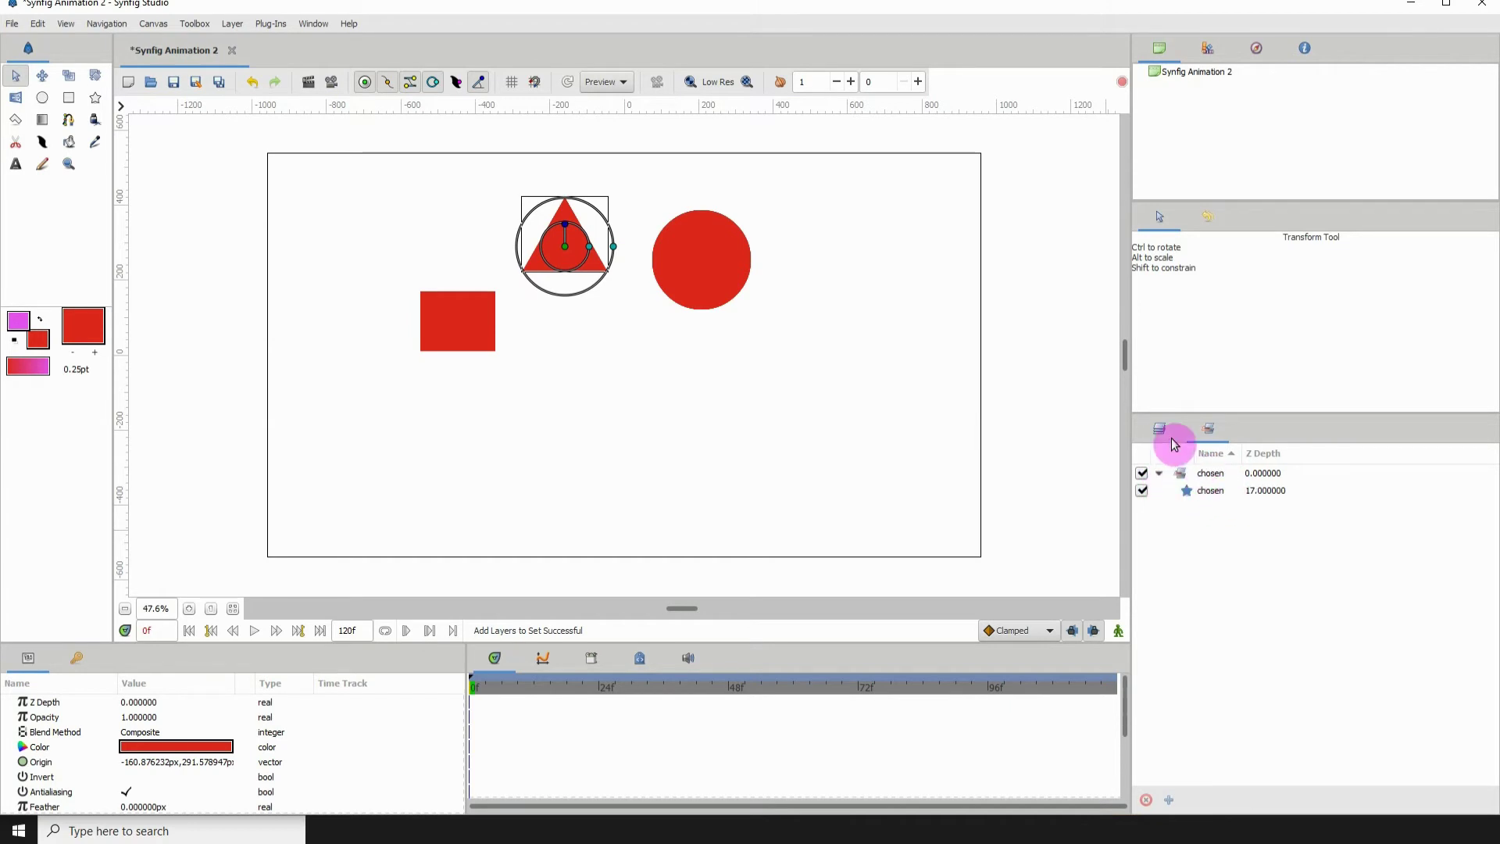
click(1209, 432)
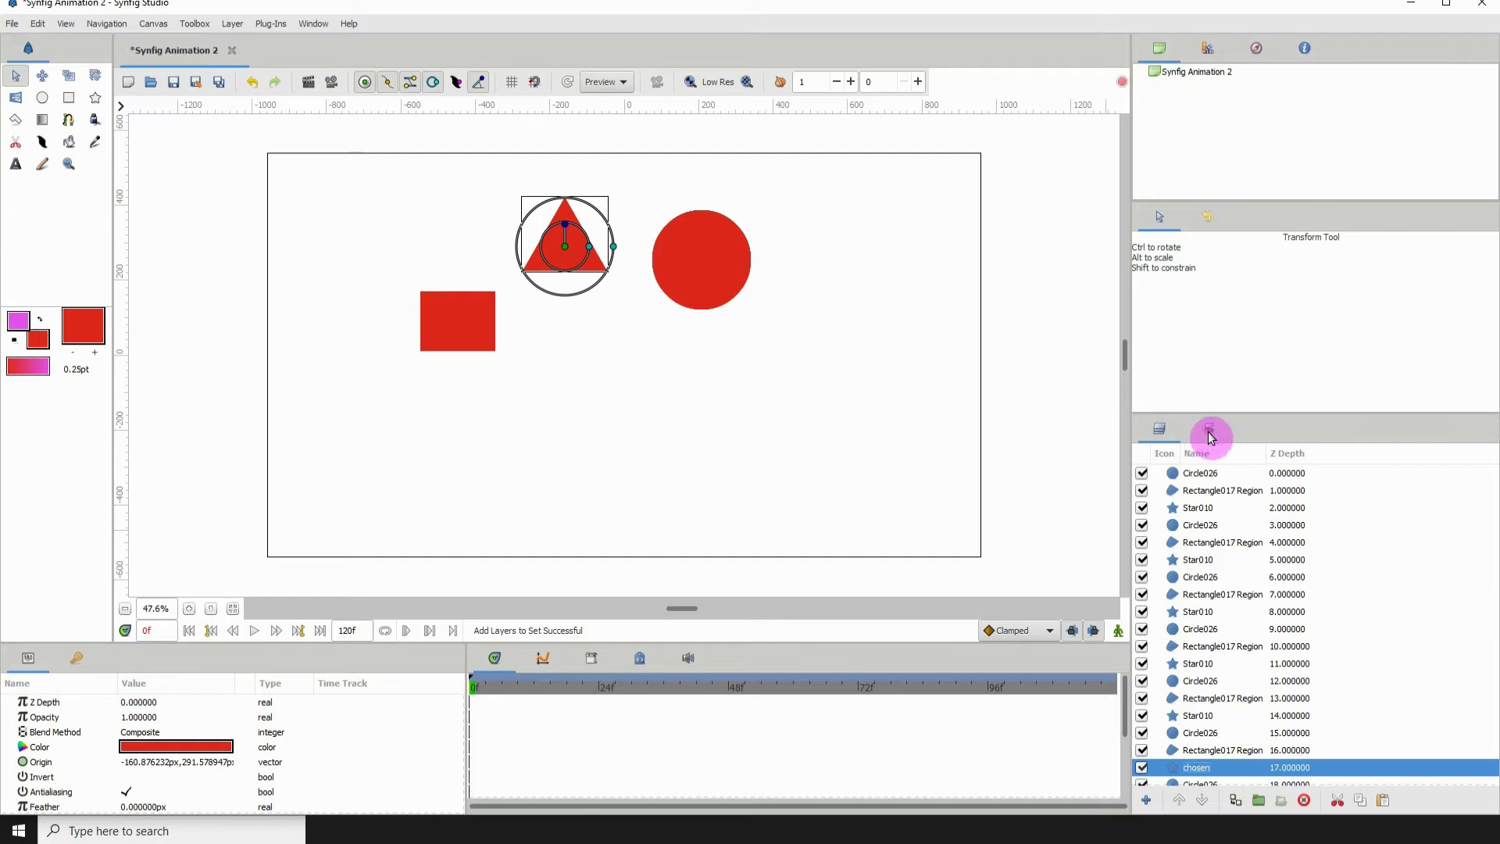
click(1209, 433)
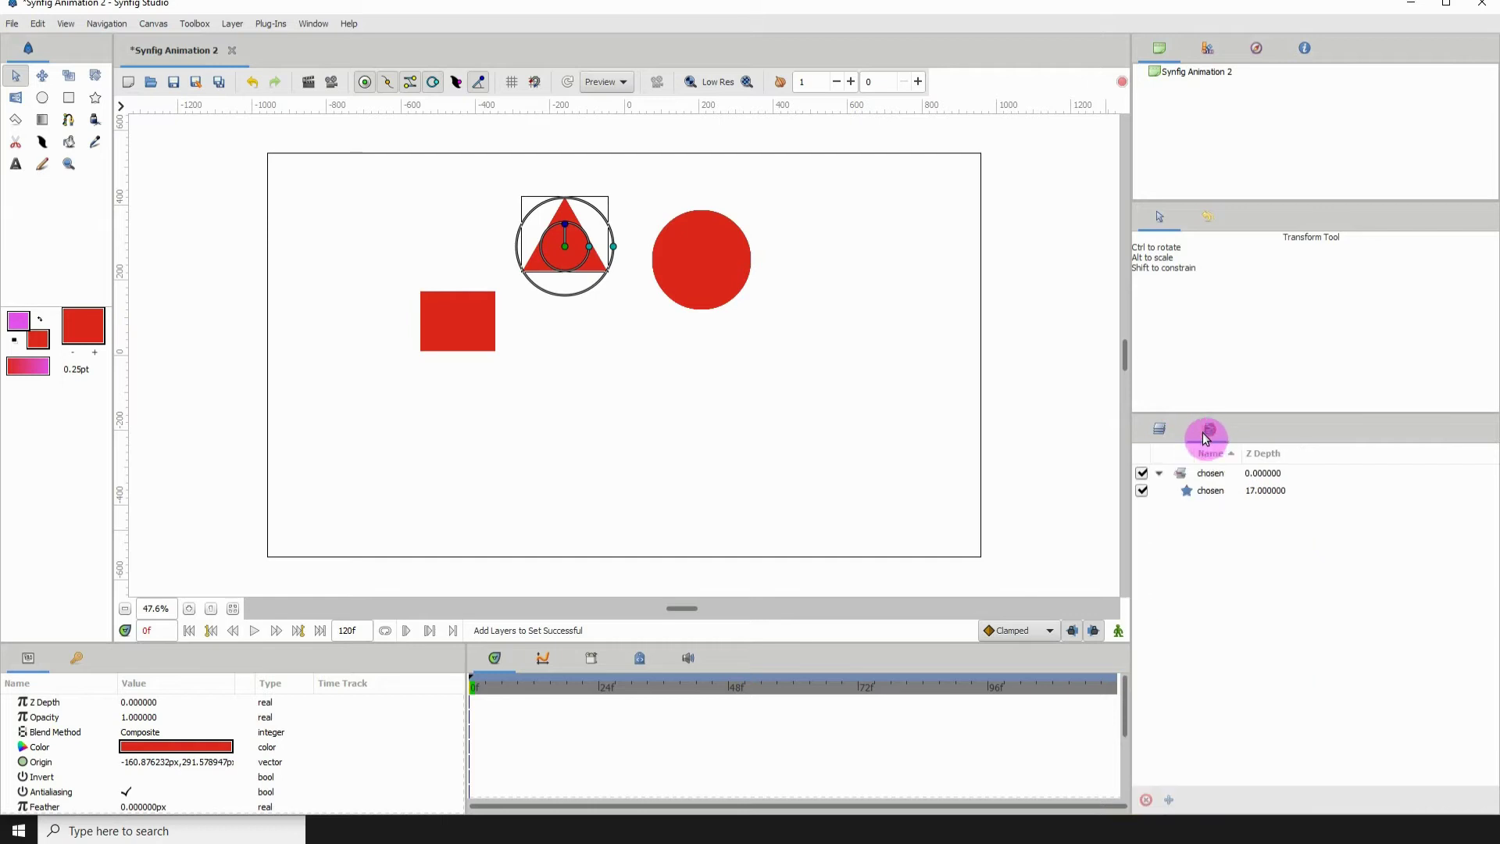
click(1162, 435)
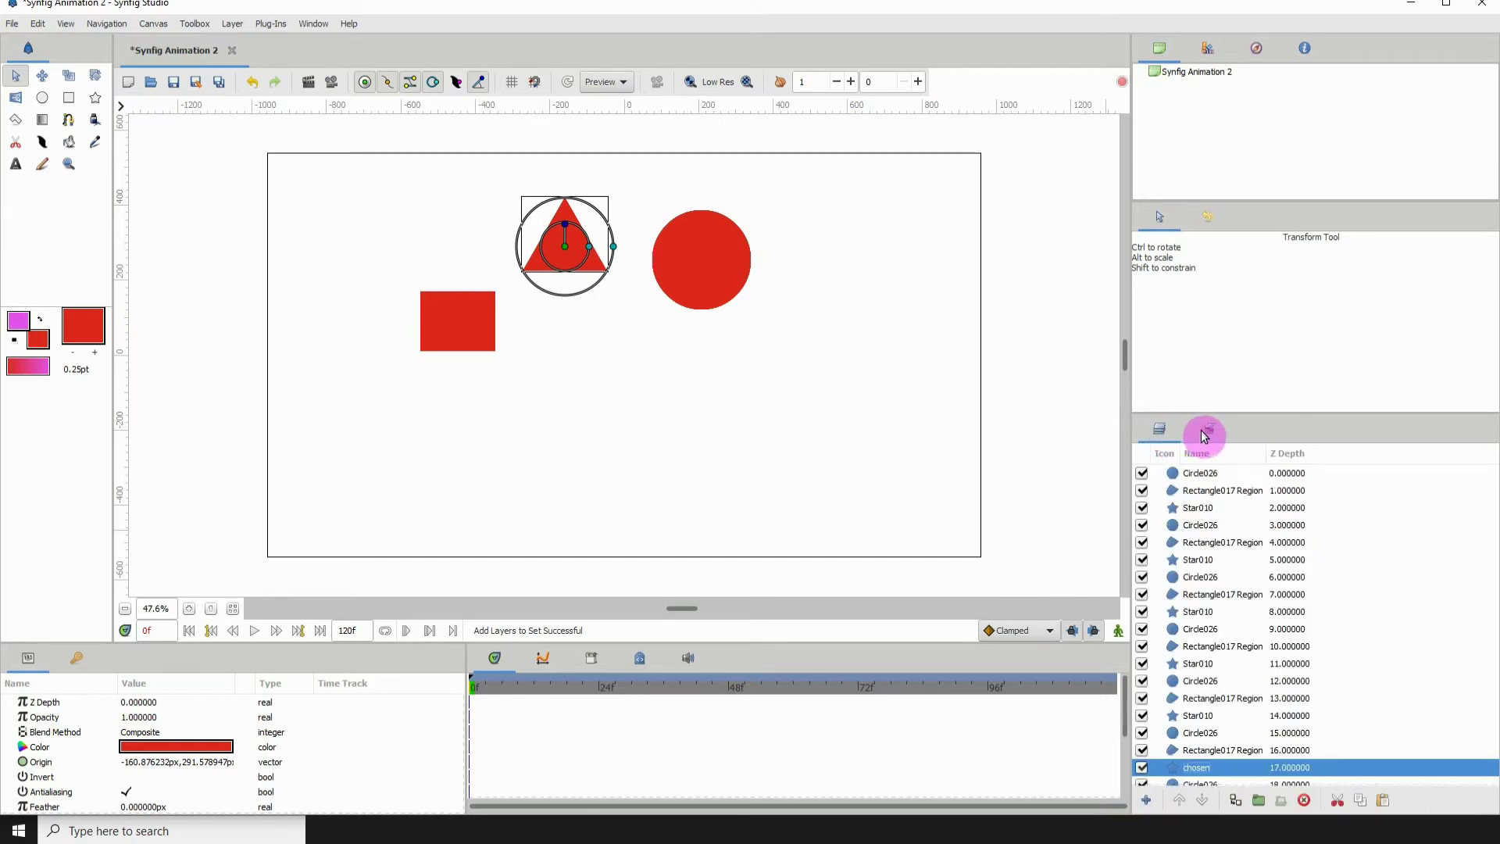
click(1197, 491)
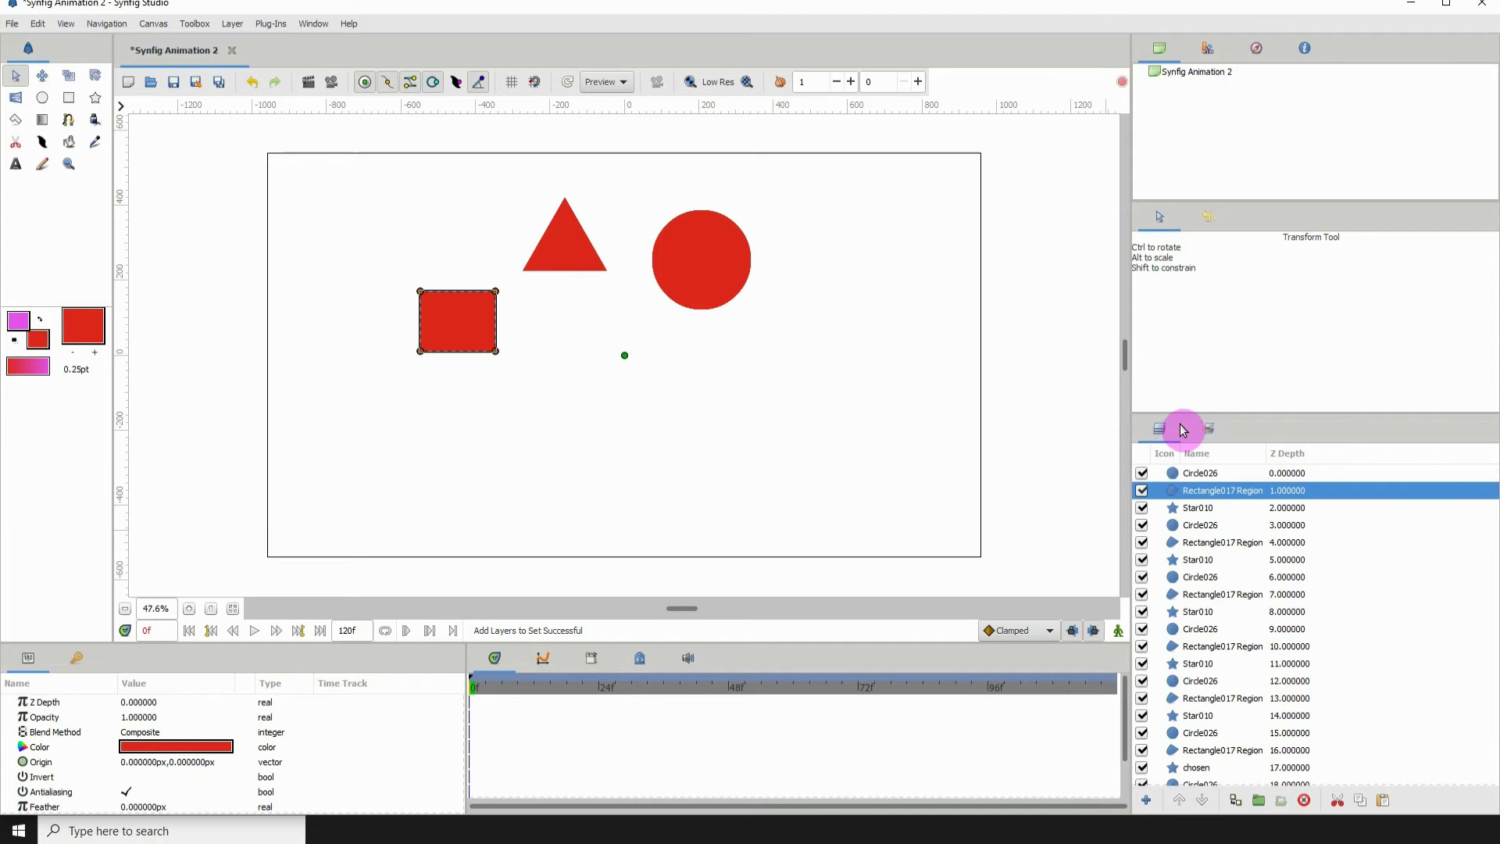
- In the Sets list, select the chosen set and its chosen triangle layer
click(1209, 429)
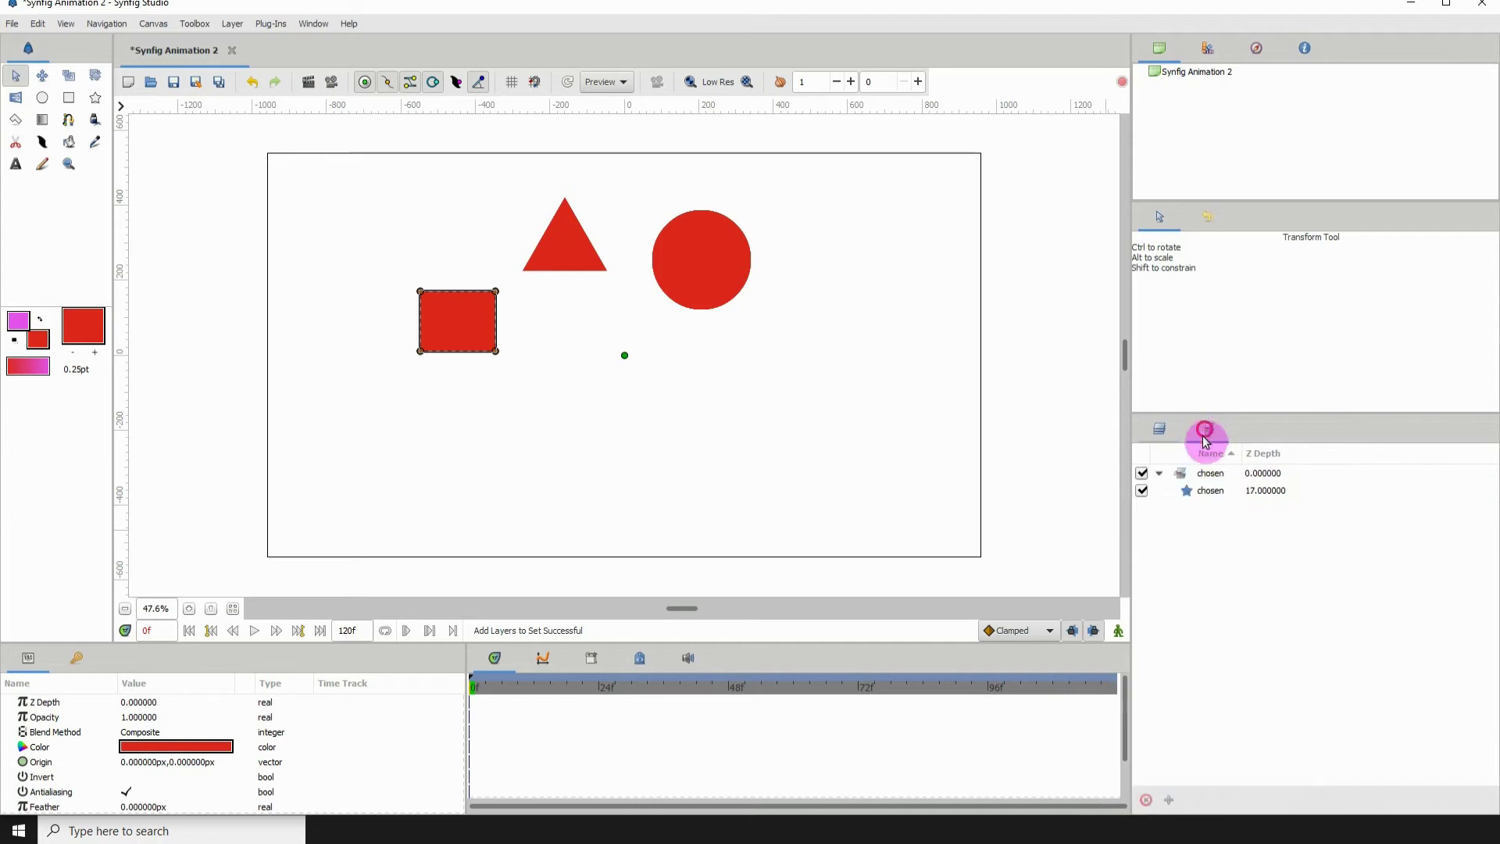
click(1181, 474)
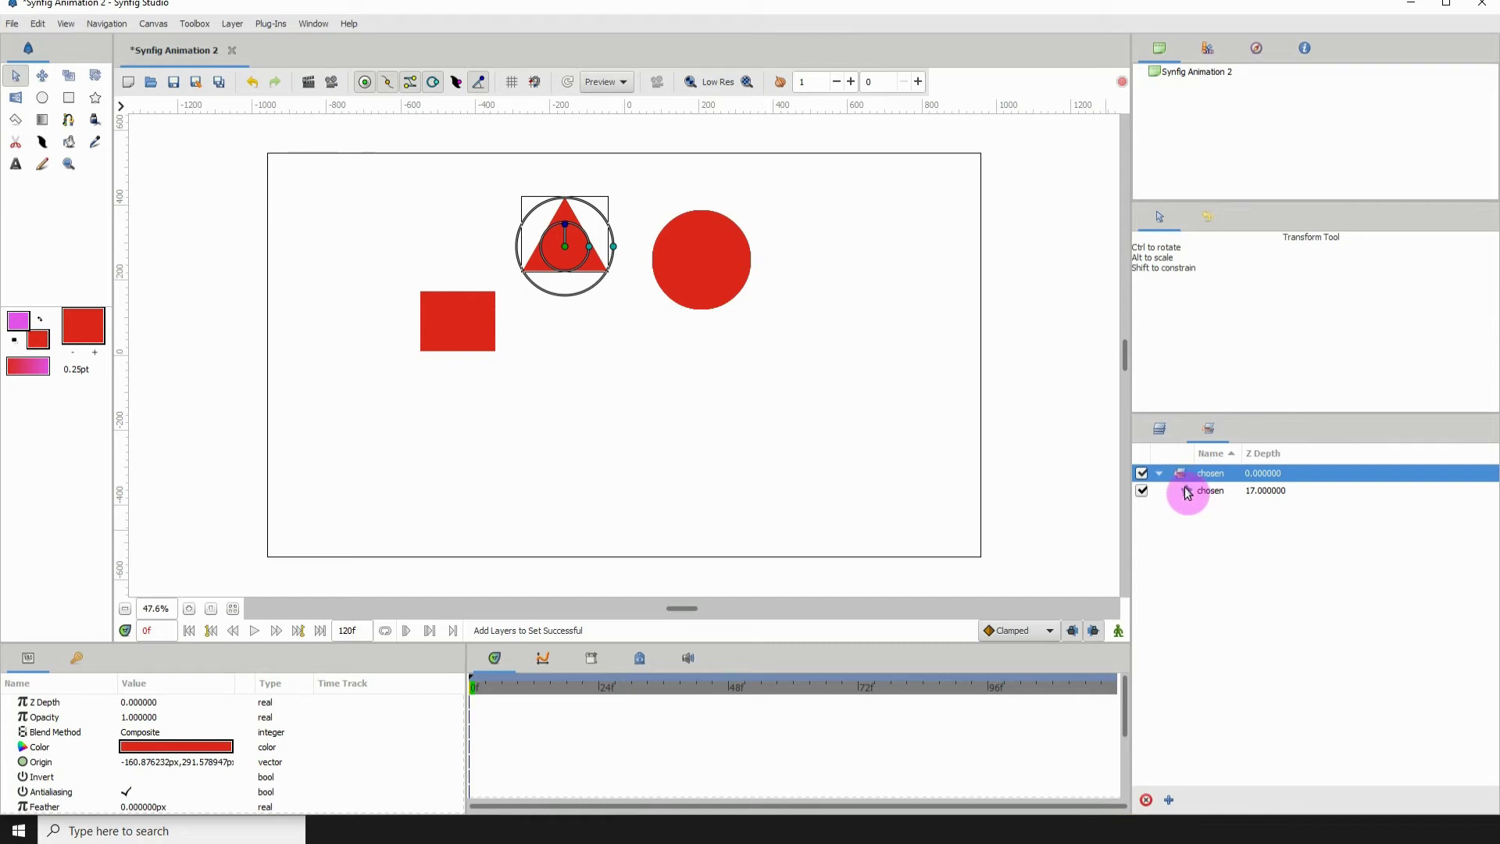
click(1190, 493)
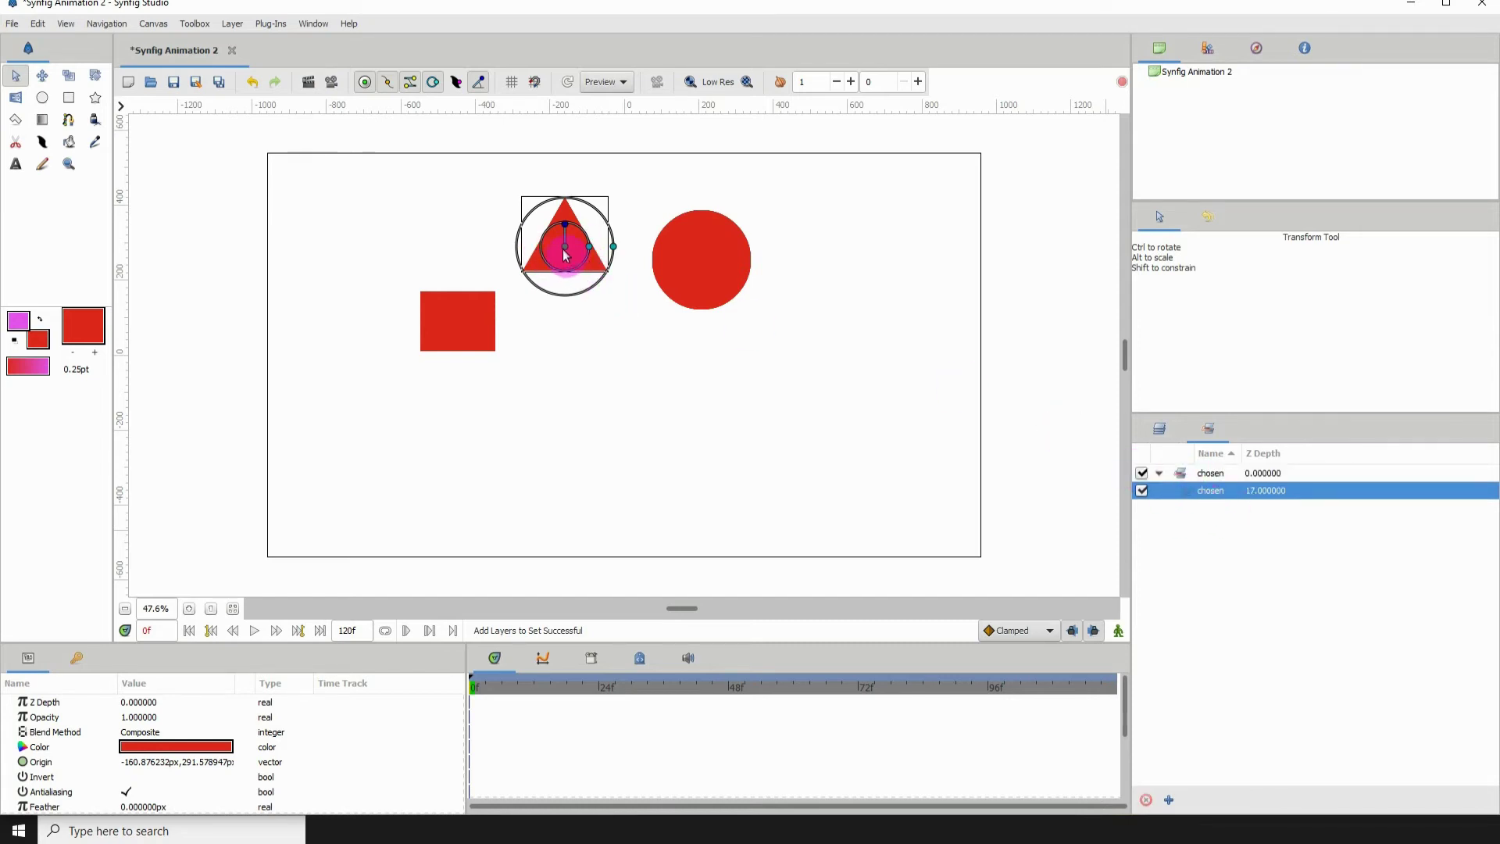
- Drag the chosen triangle down-right below the circle and change its colour to magenta
mouse_move(569, 252)
mouse_down()
mouse_move(585, 294)
mouse_move(713, 402)
mouse_up()
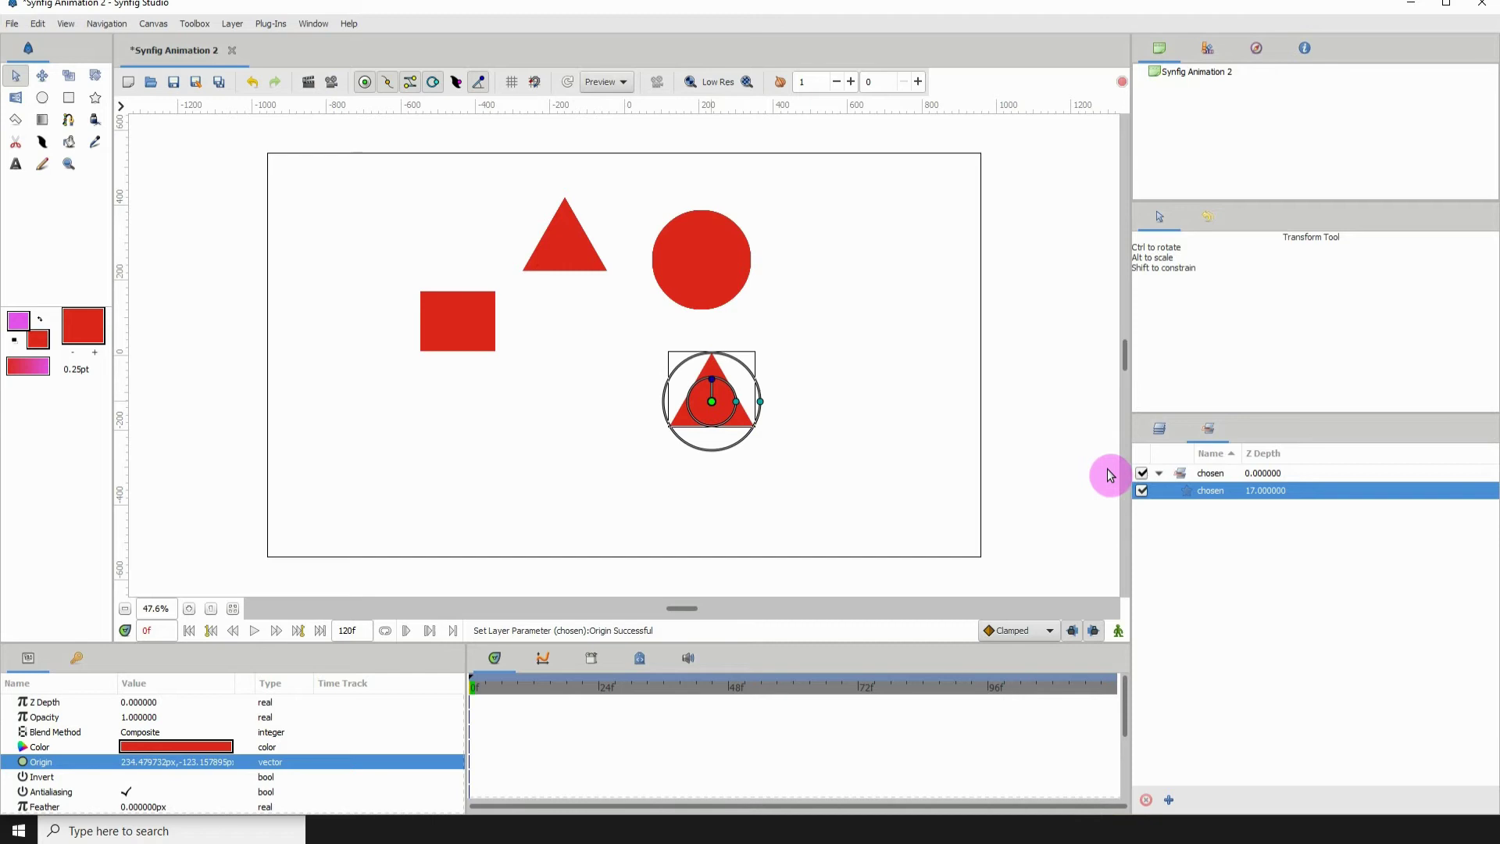
double_click(199, 747)
click(638, 440)
click(644, 481)
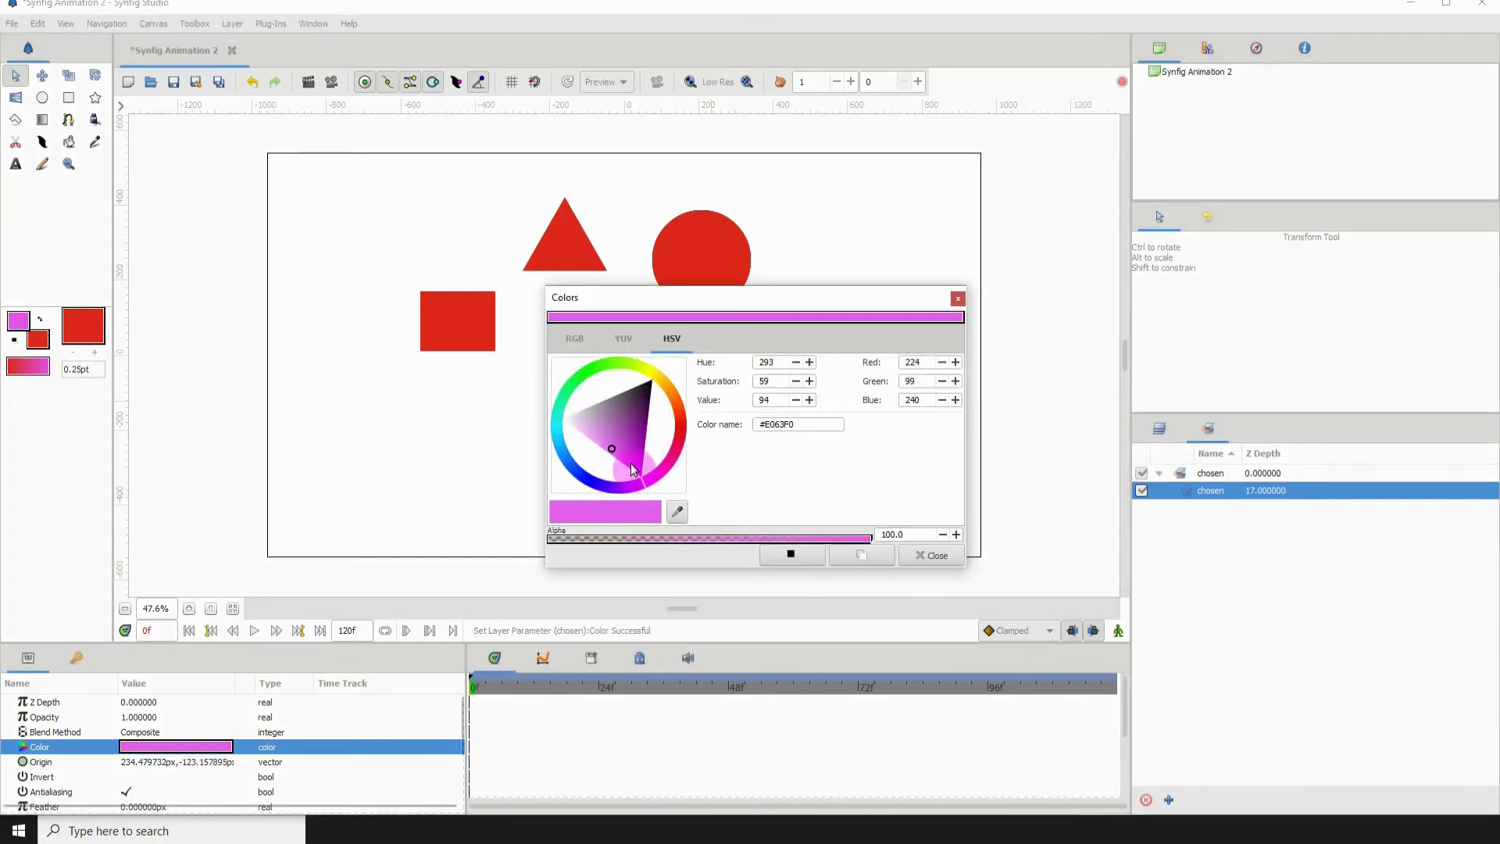
click(926, 555)
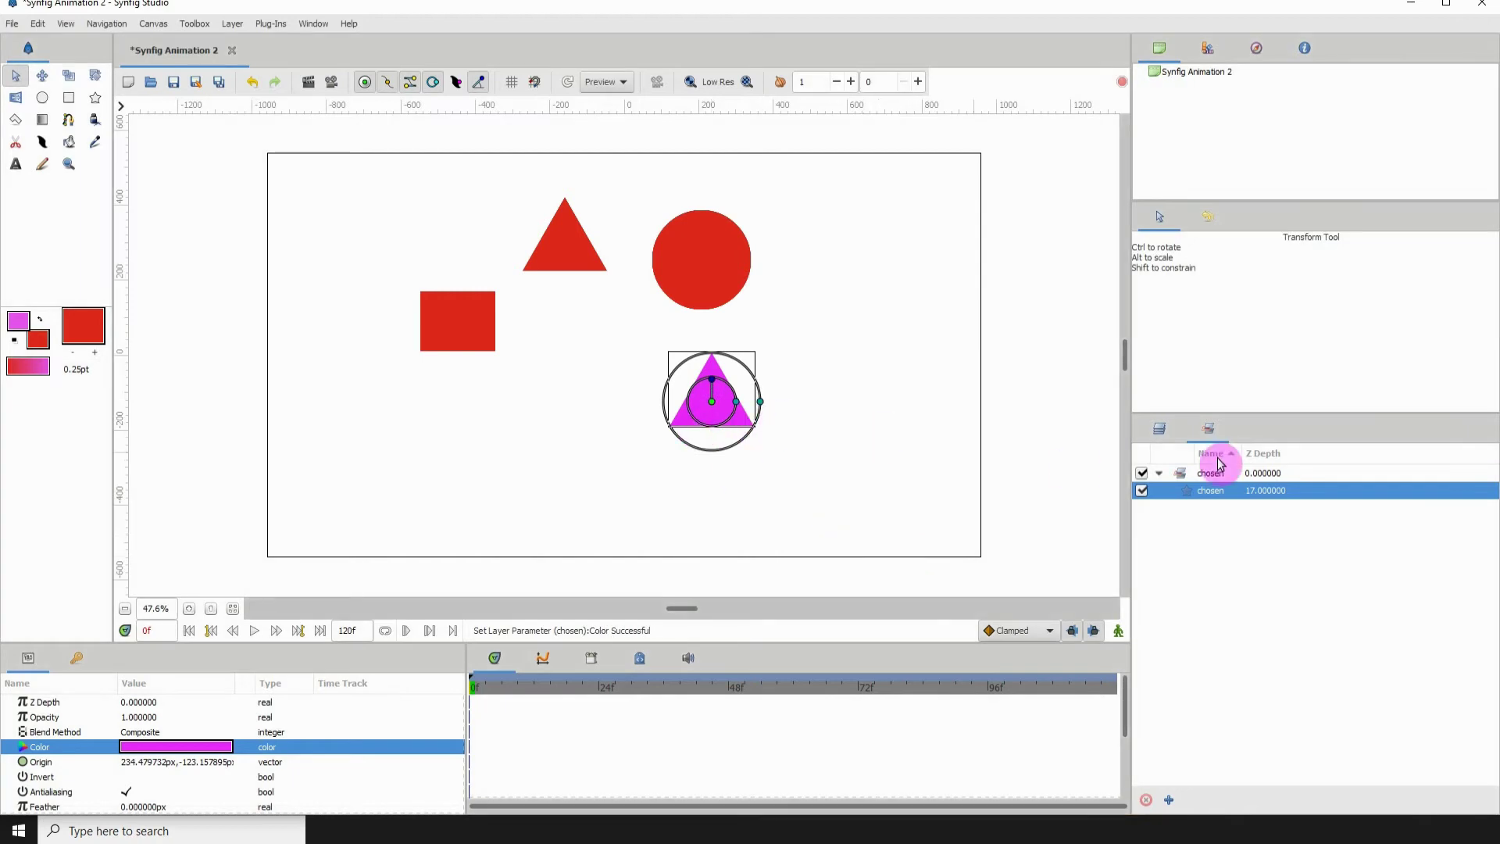
- Select Rectangle017 Region, the chosen triangle and the chosen set across the Layers and Sets lists
click(1160, 472)
click(1201, 542)
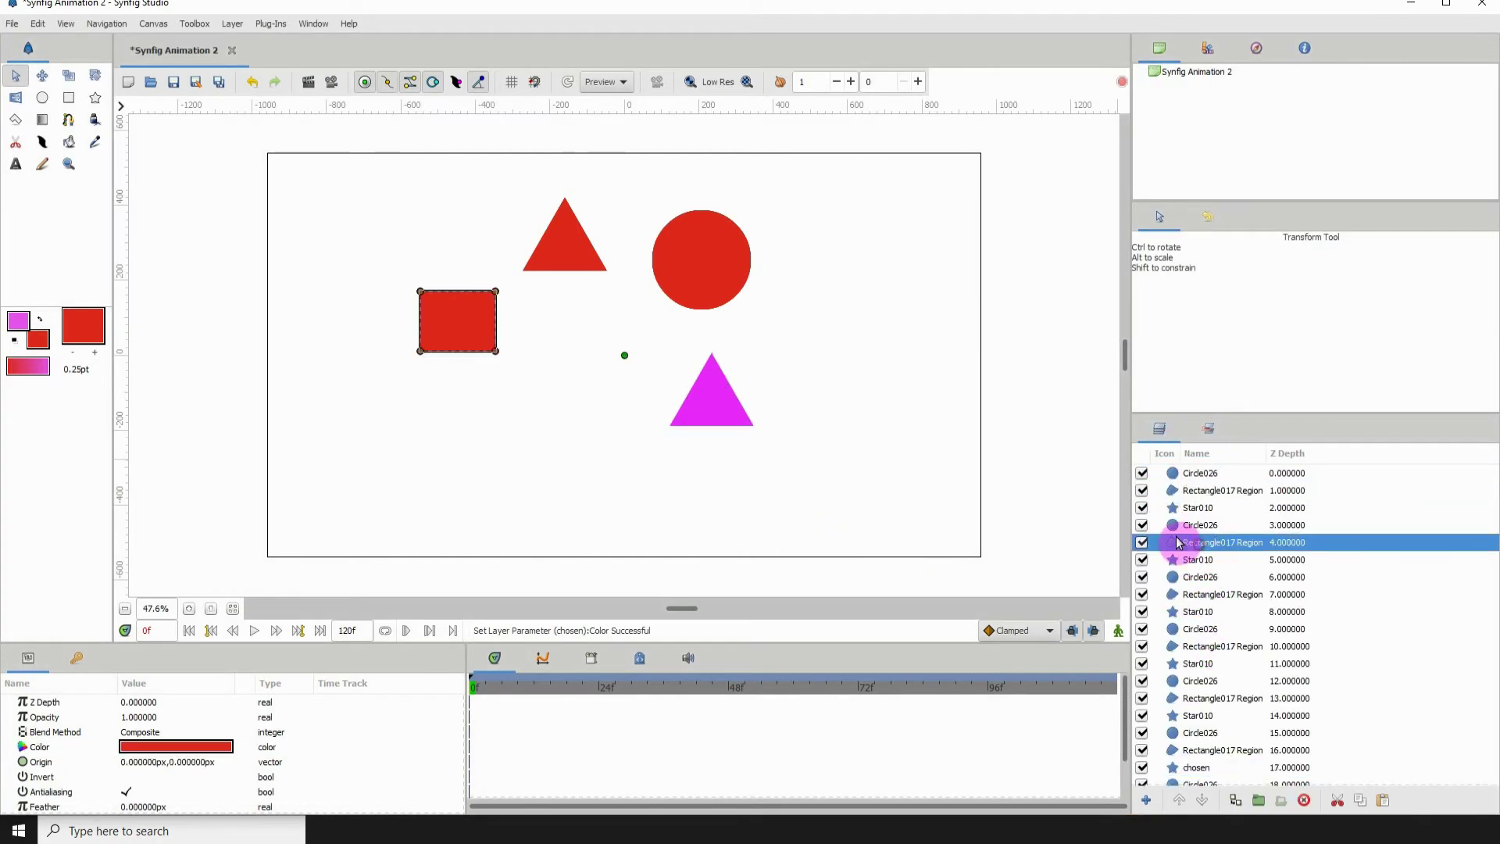
click(1208, 428)
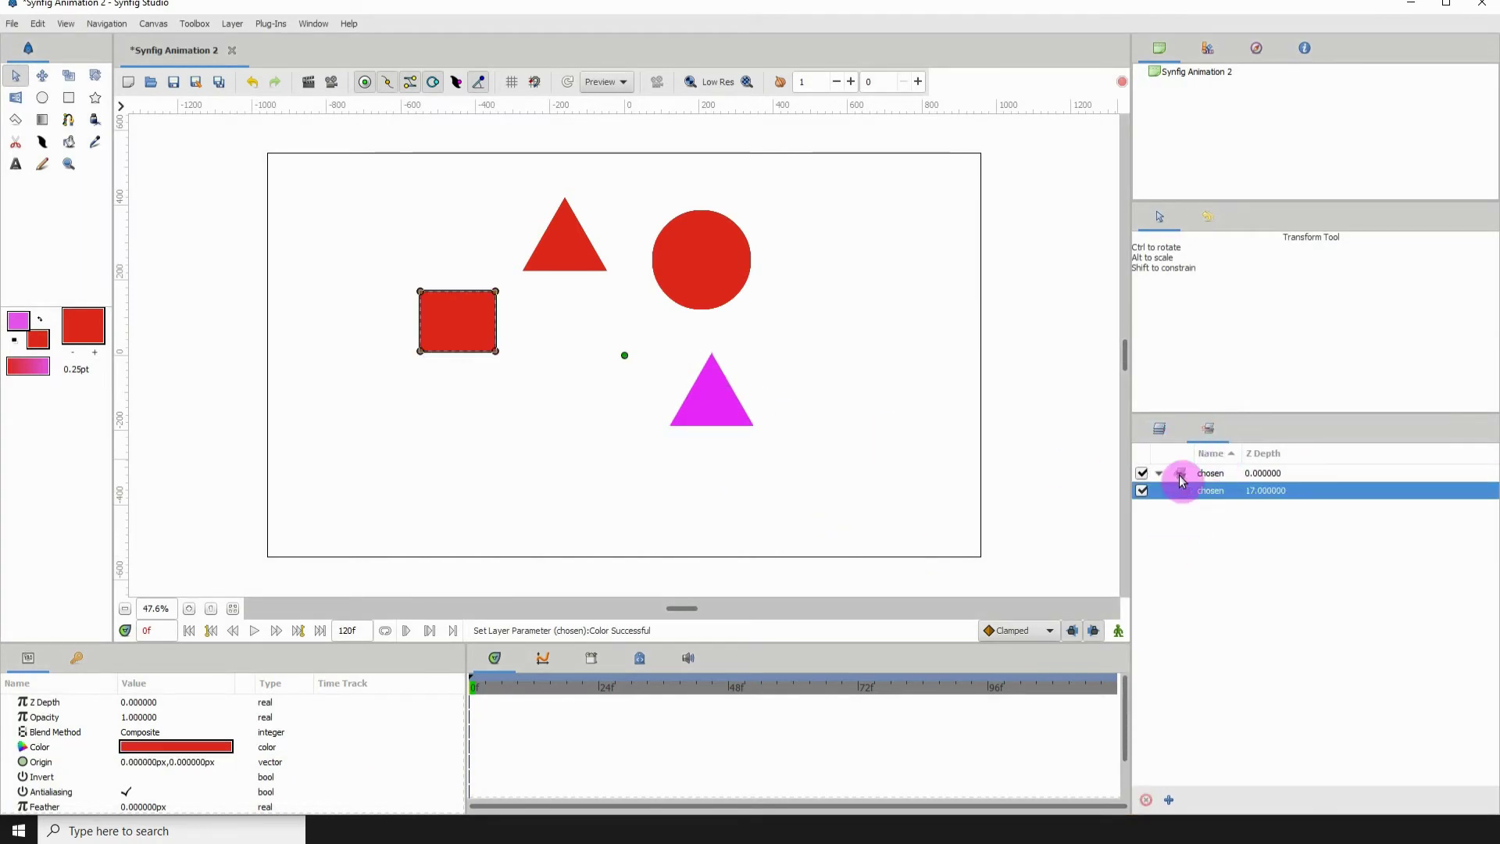
click(1188, 492)
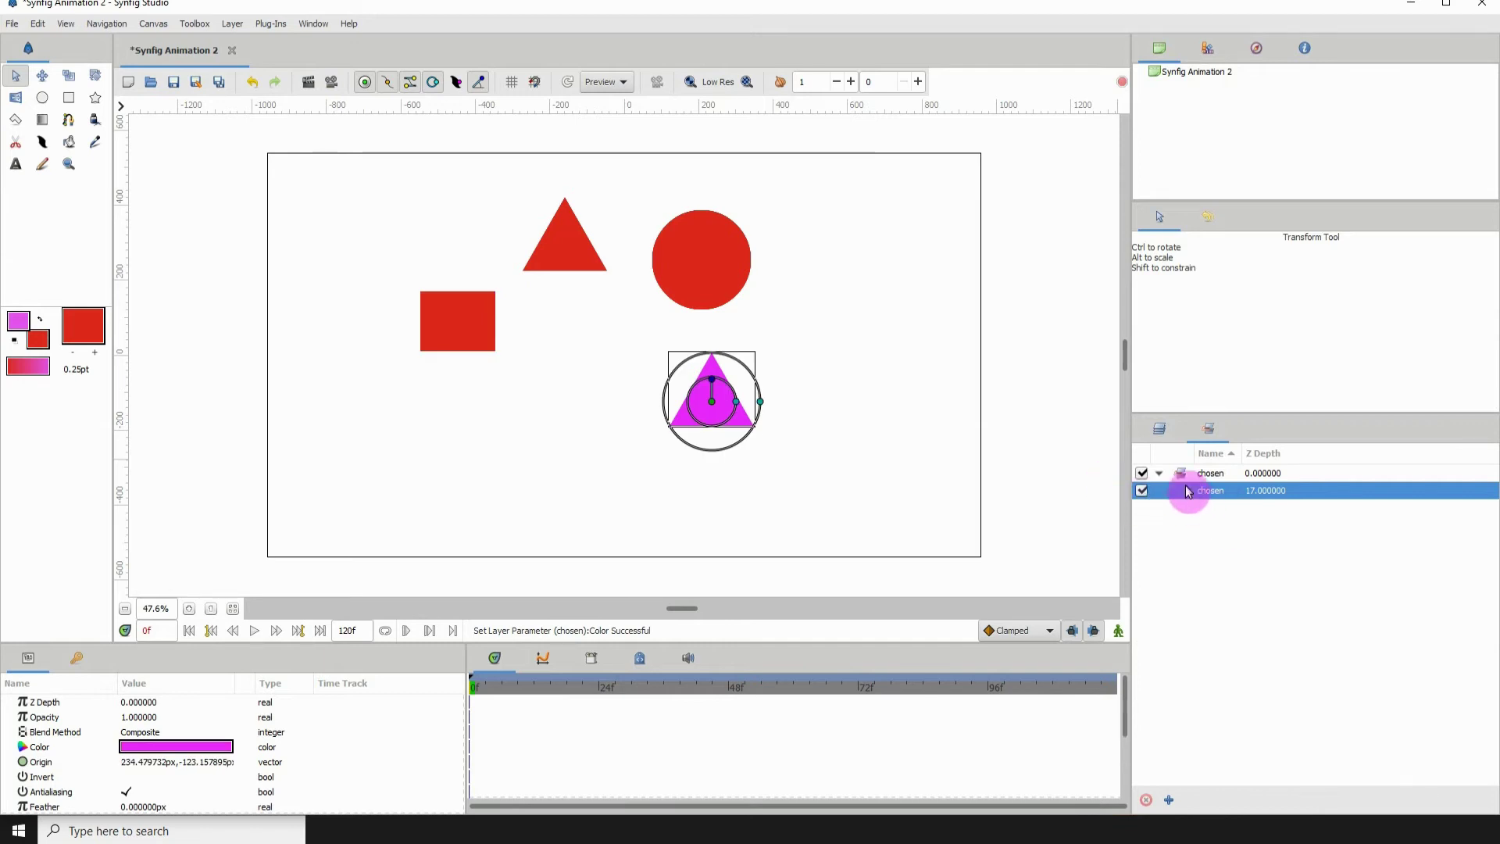
click(1182, 476)
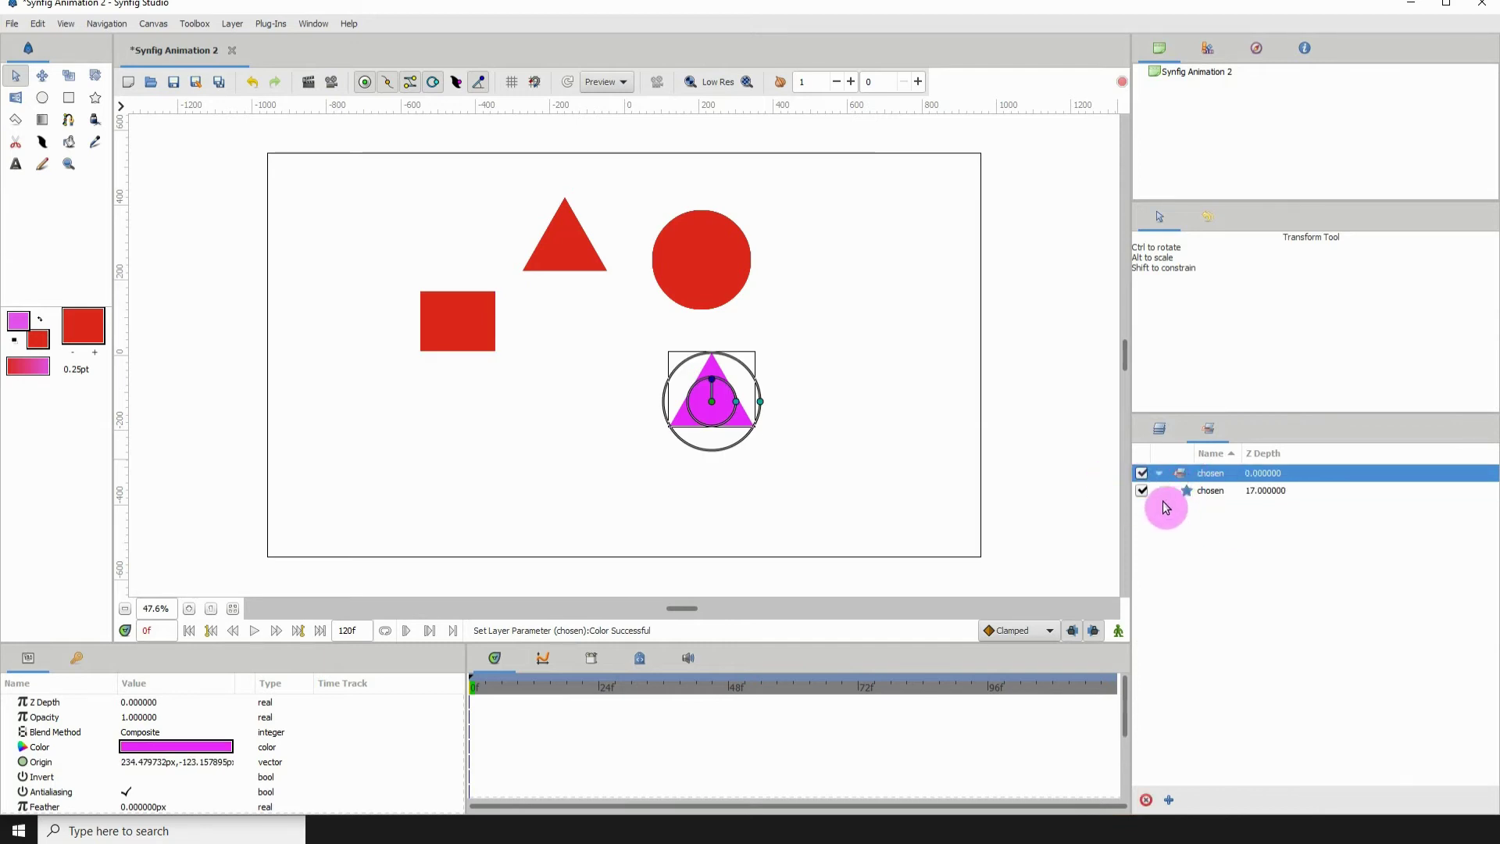
click(1158, 430)
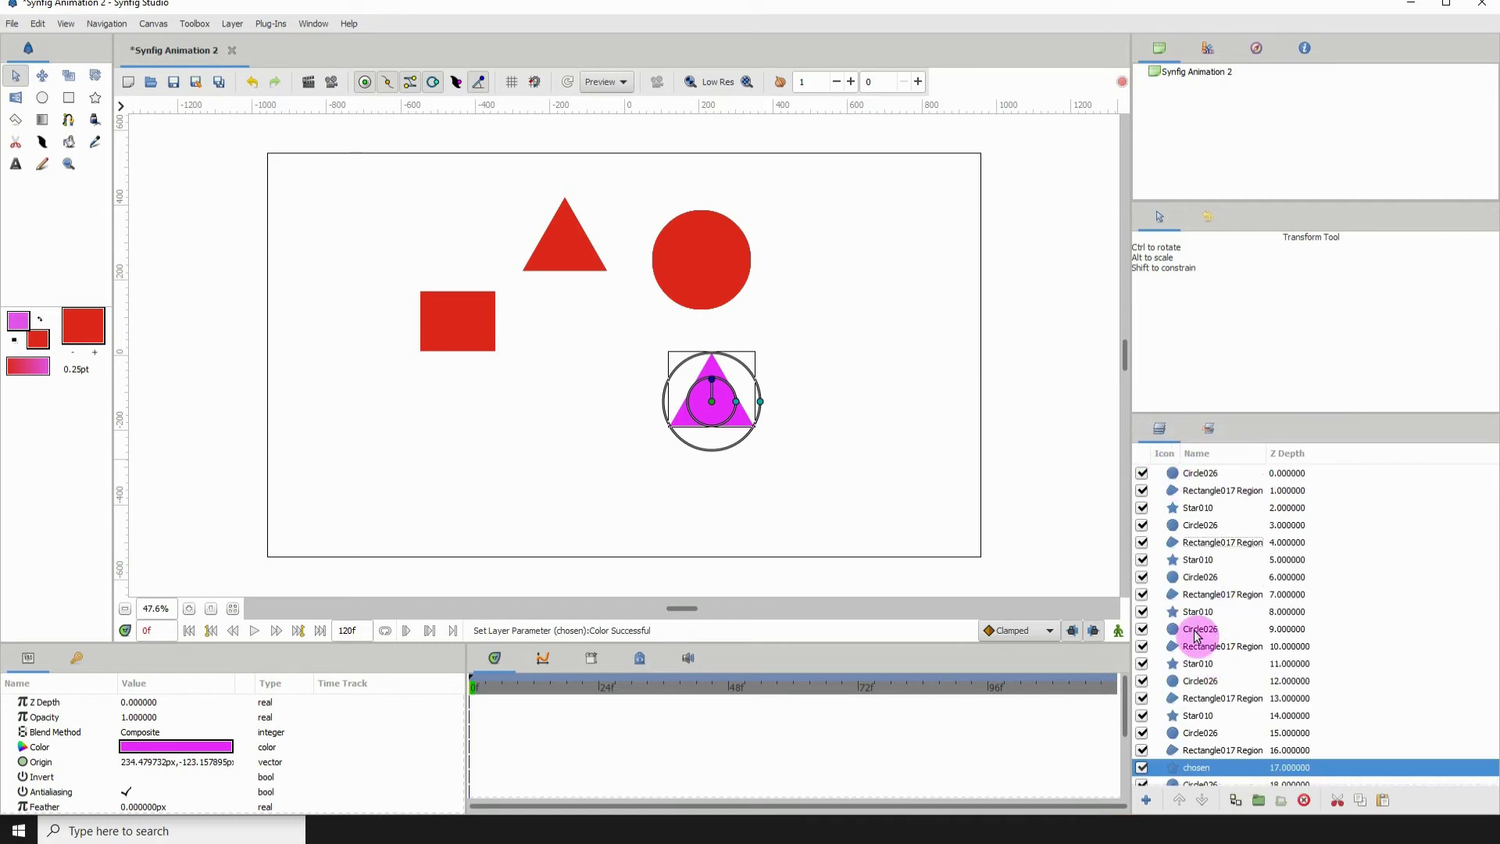
- Drag the top Circle026 copy down-right and rename its layer 'blue'
drag(705, 265, 833, 335)
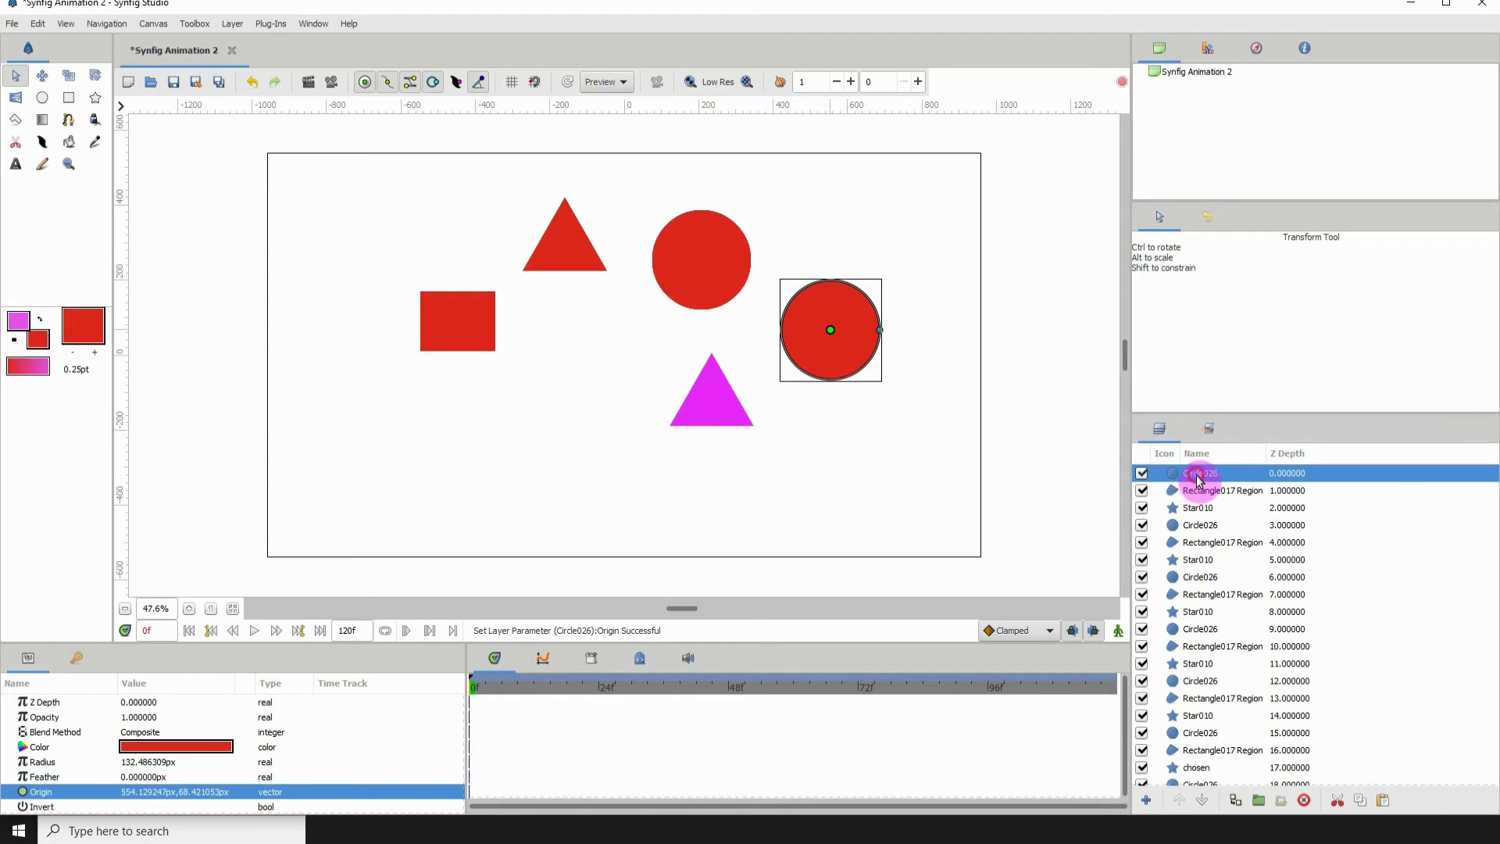
double_click(1223, 474)
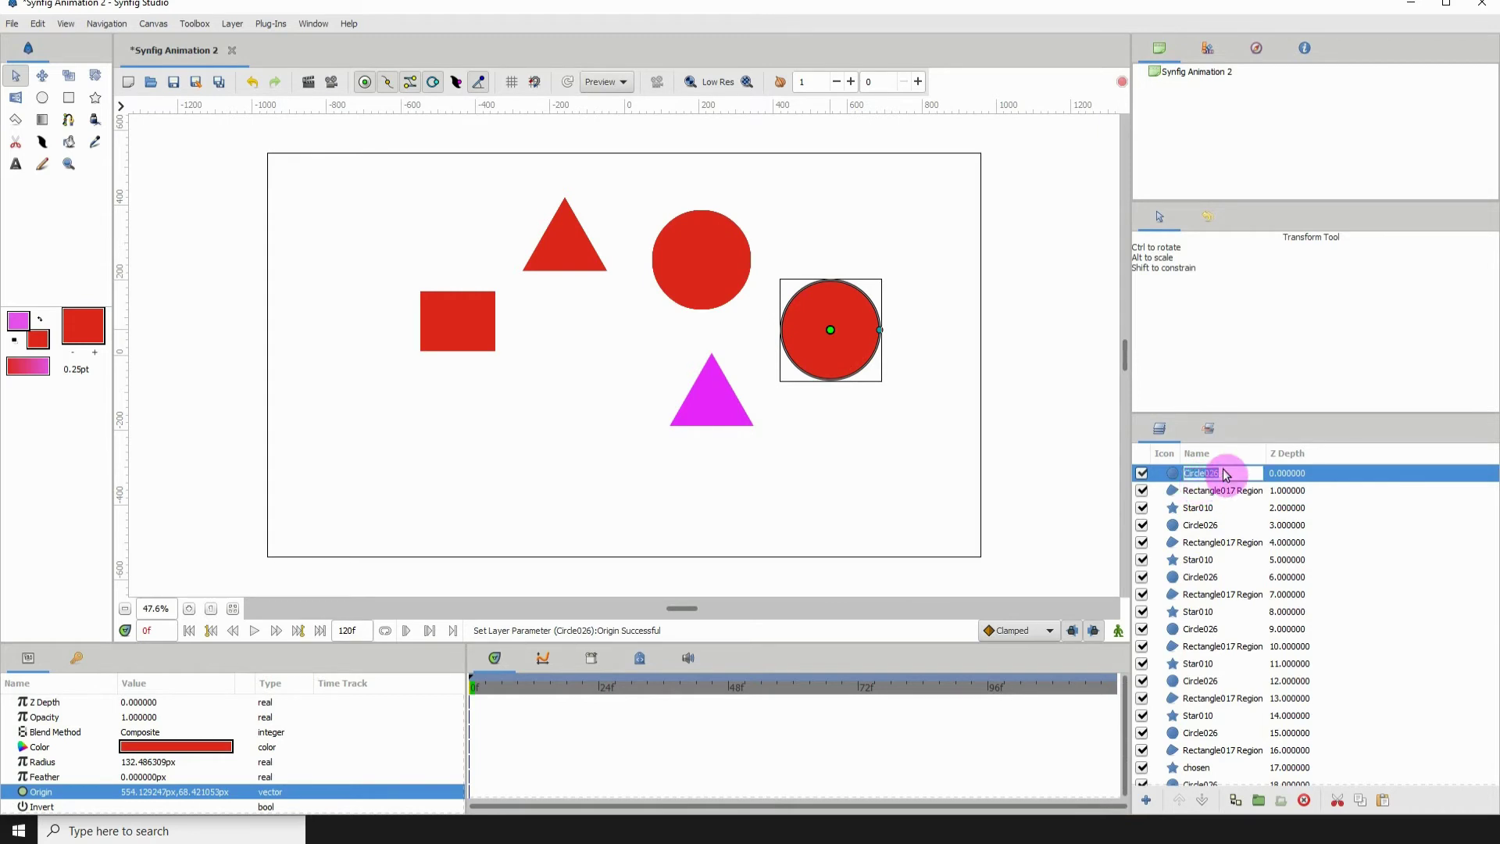
text(blue)
key(Return)
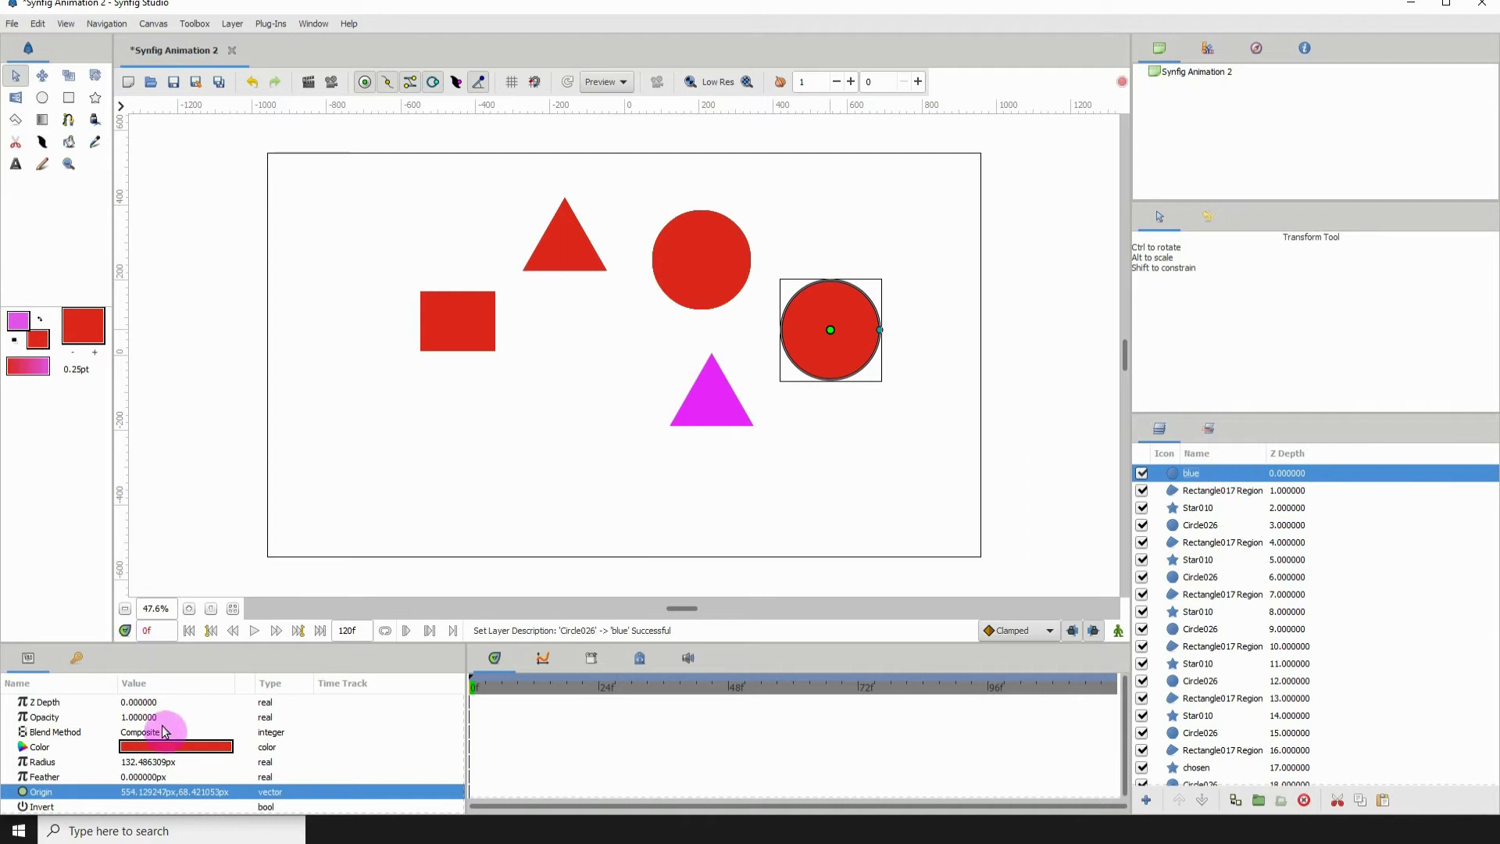
- Change the blue circle's Color parameter to a light blue hue
click(176, 751)
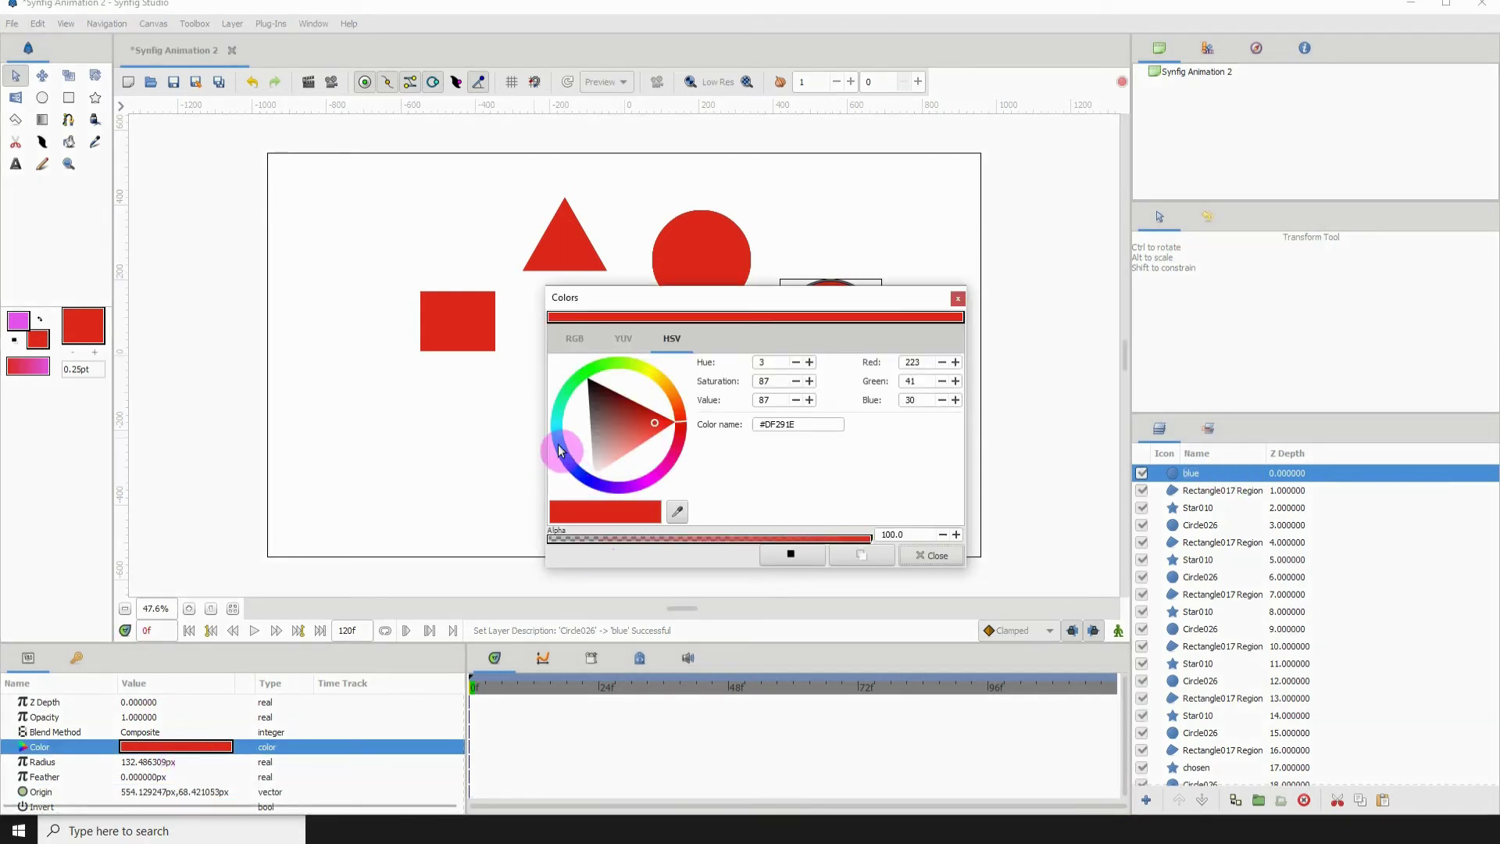
click(563, 443)
click(934, 555)
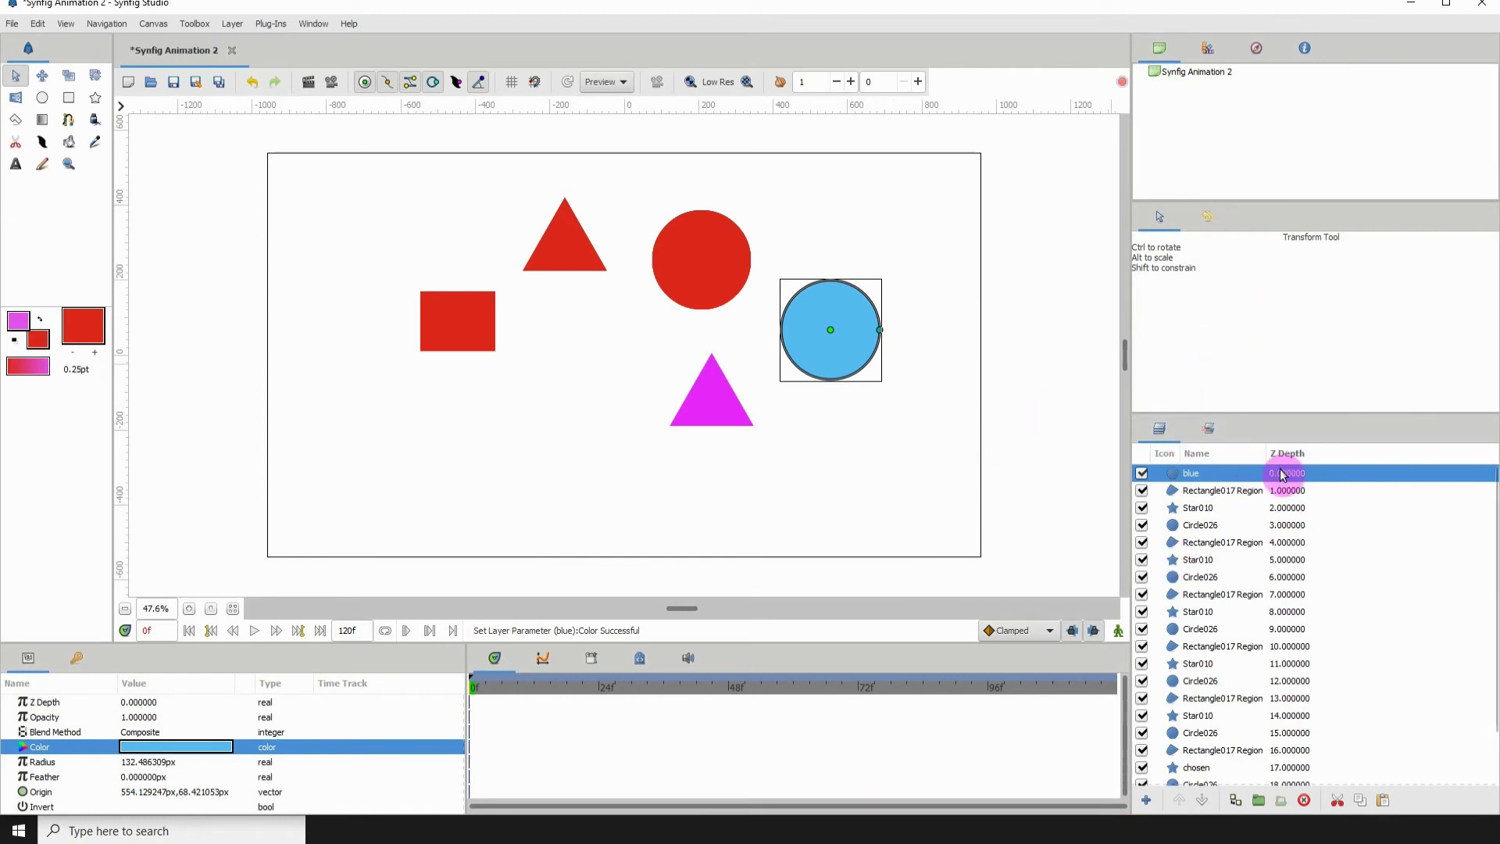
- Add the blue circle layer to the existing 'chosen' set
right_click(1216, 476)
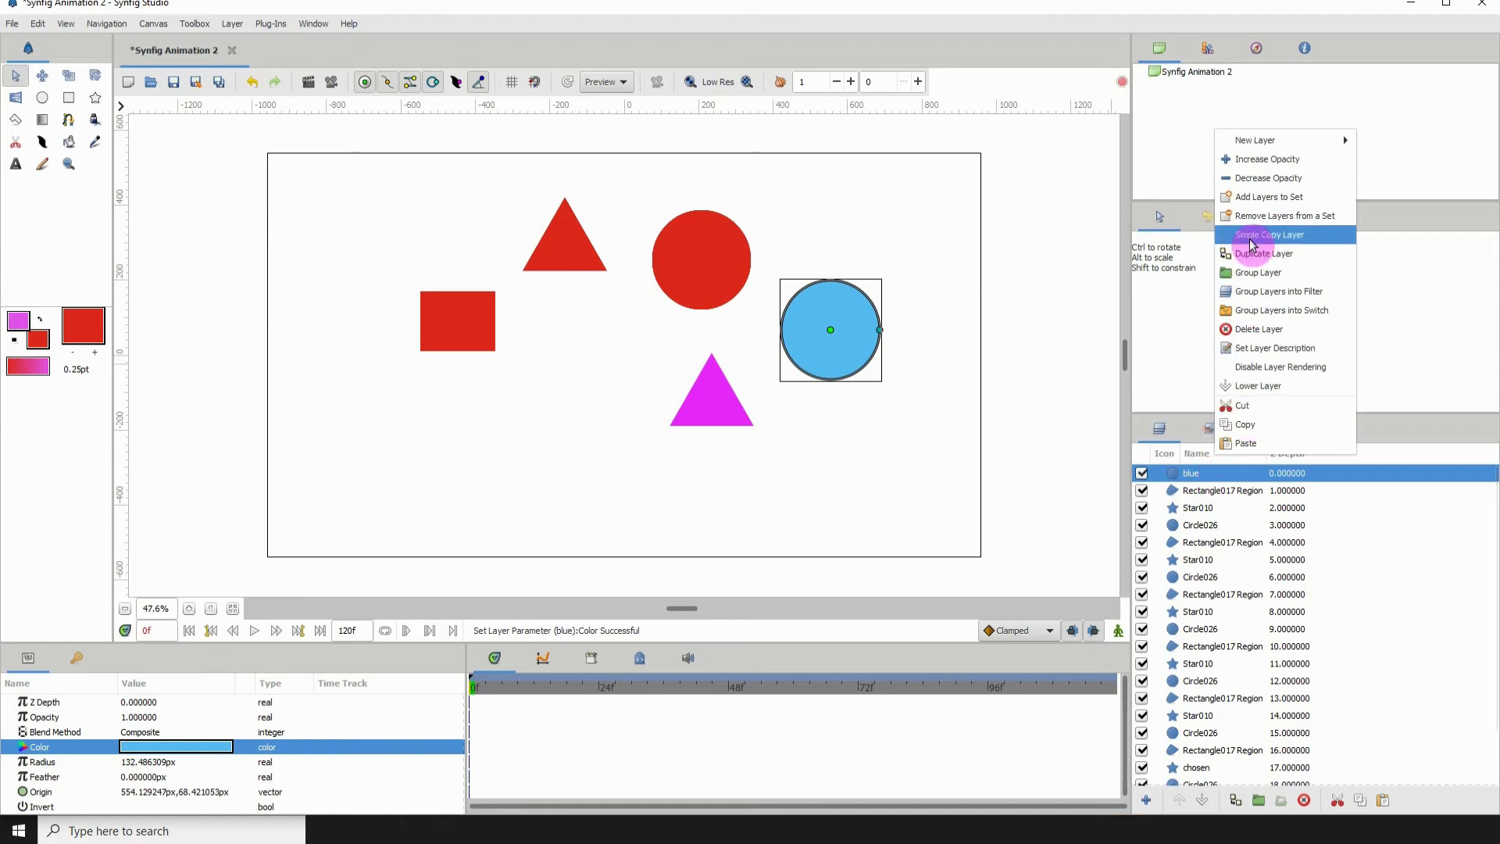
click(1268, 199)
text(chosen)
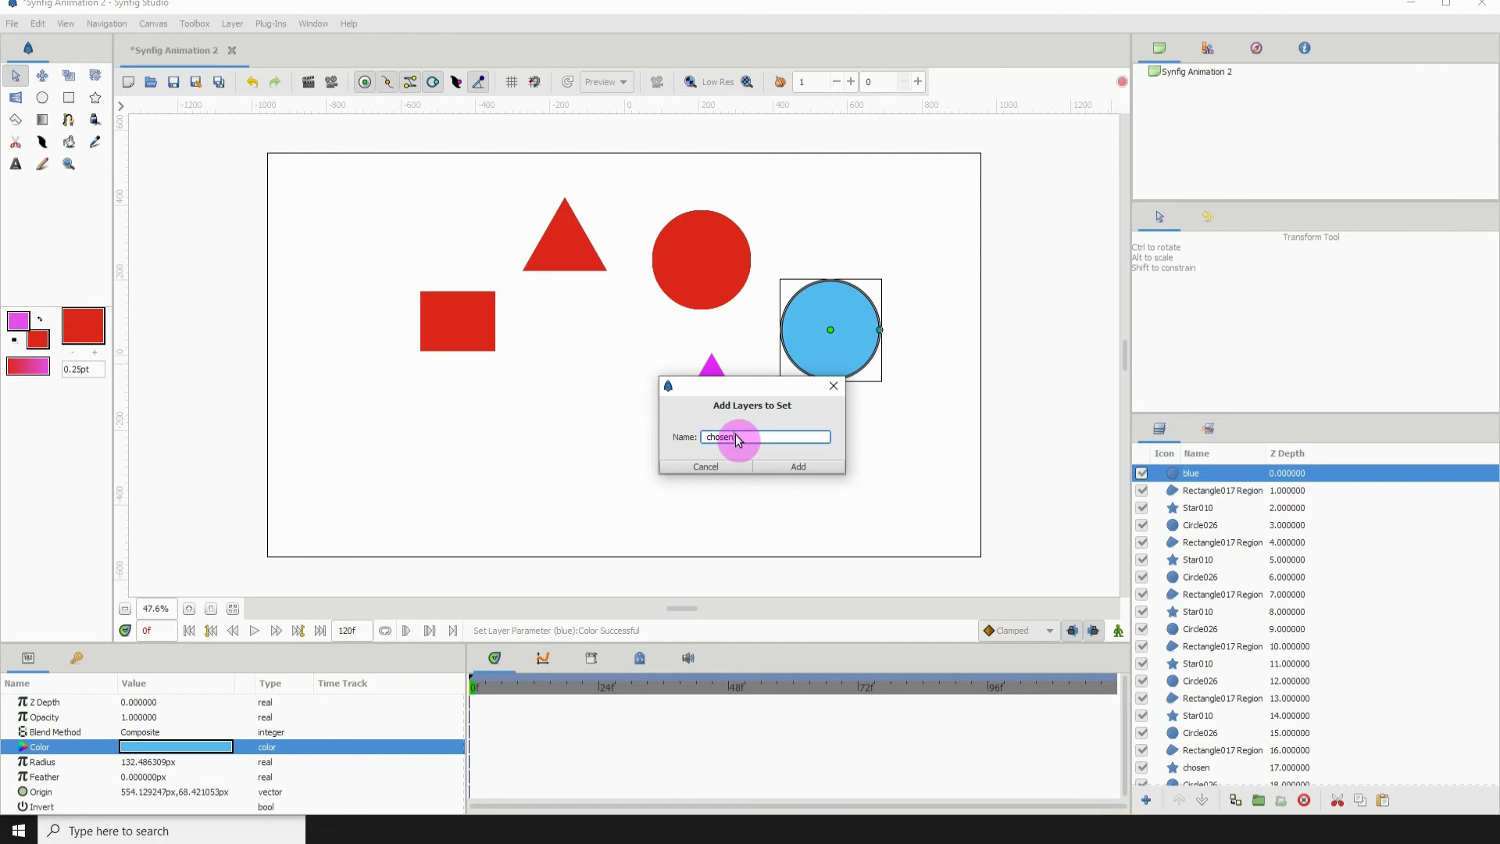
click(785, 468)
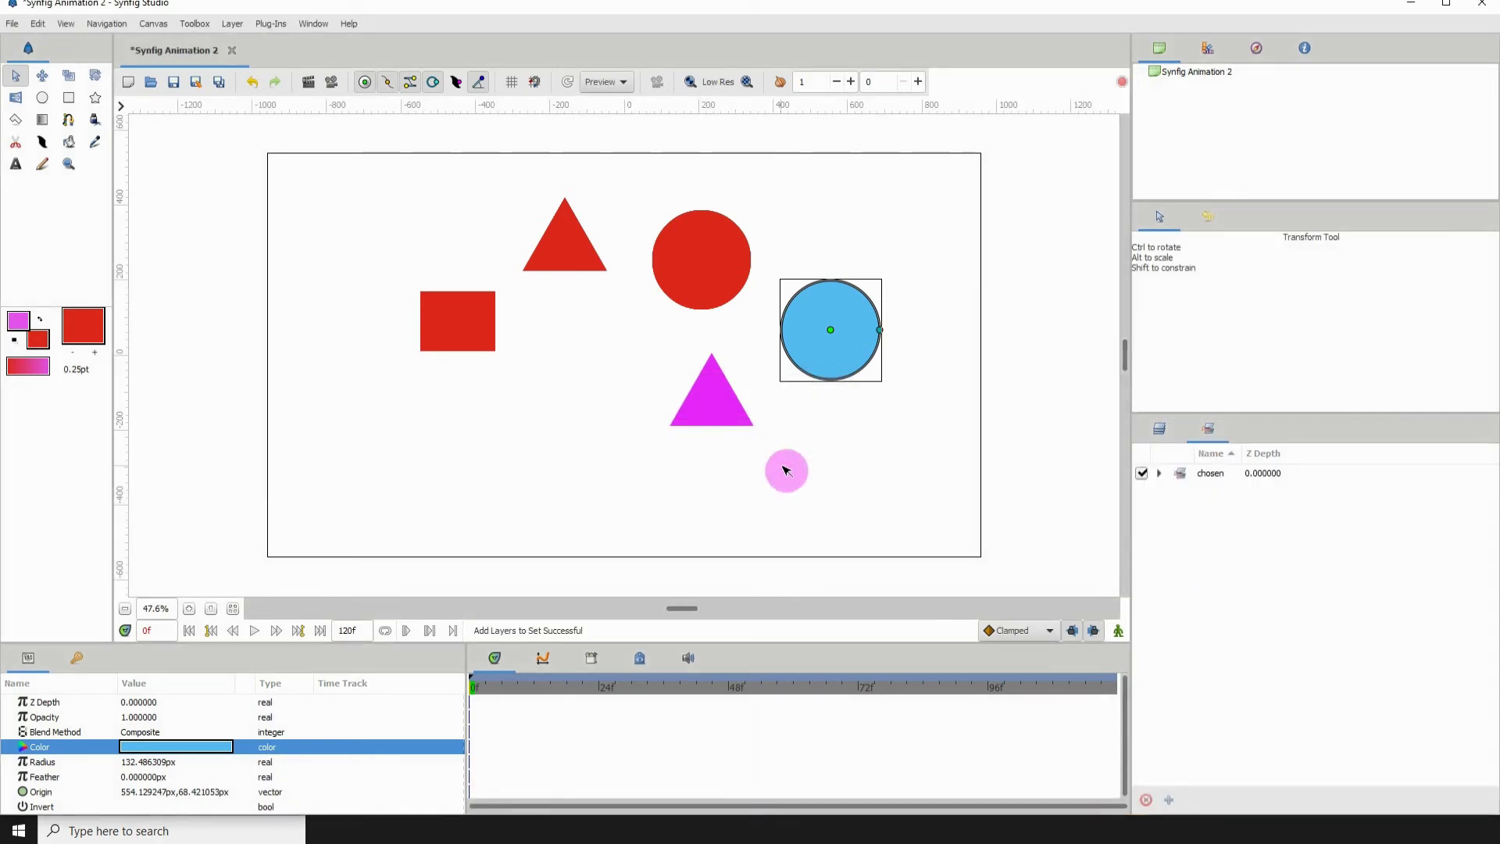
- Expand the chosen set, select its triangle and blue circle members, then return to the Layers list
click(1159, 472)
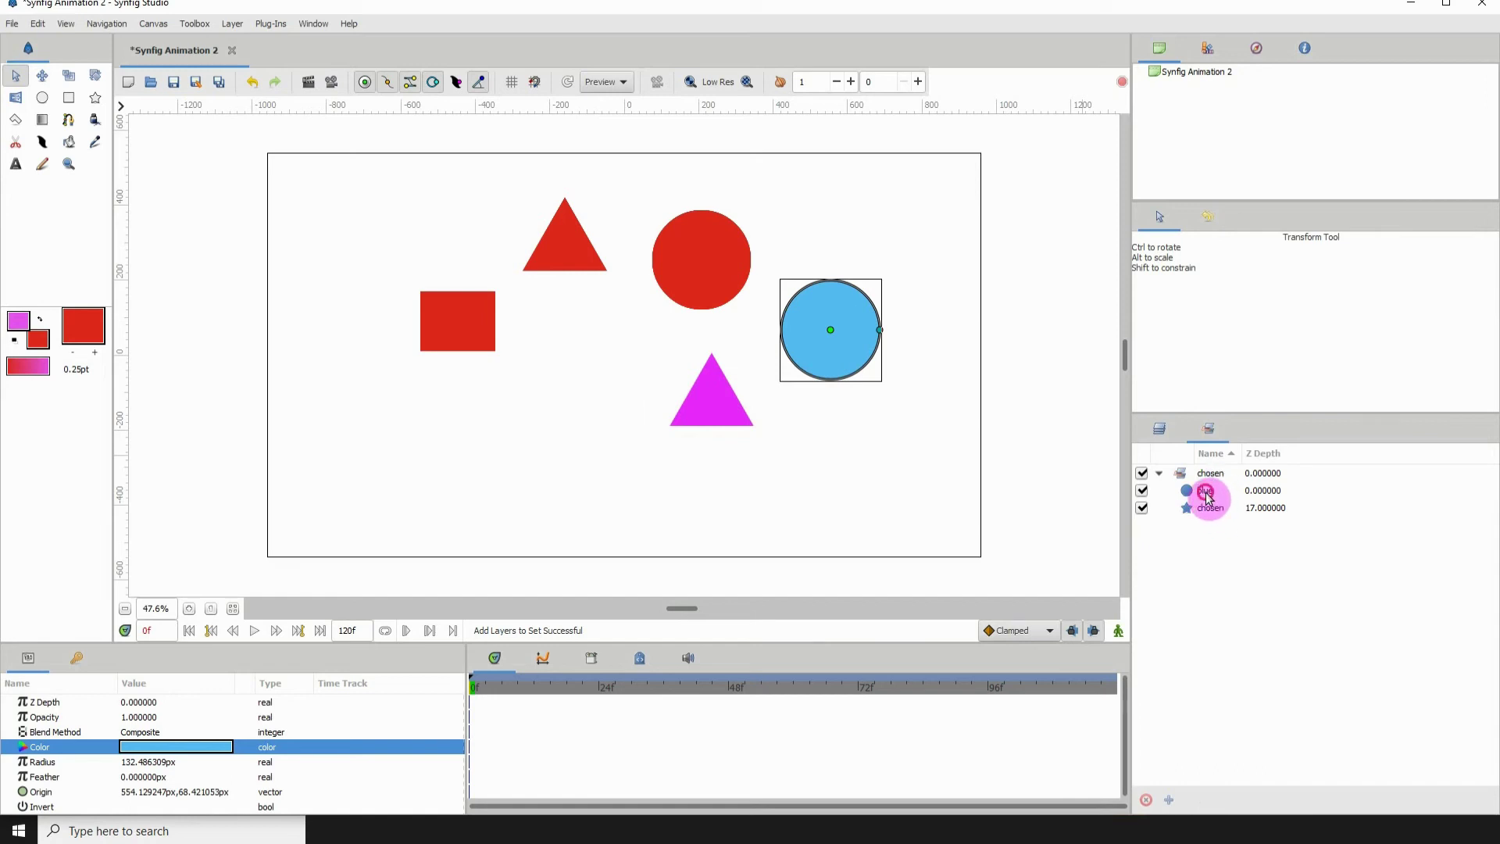
click(1206, 493)
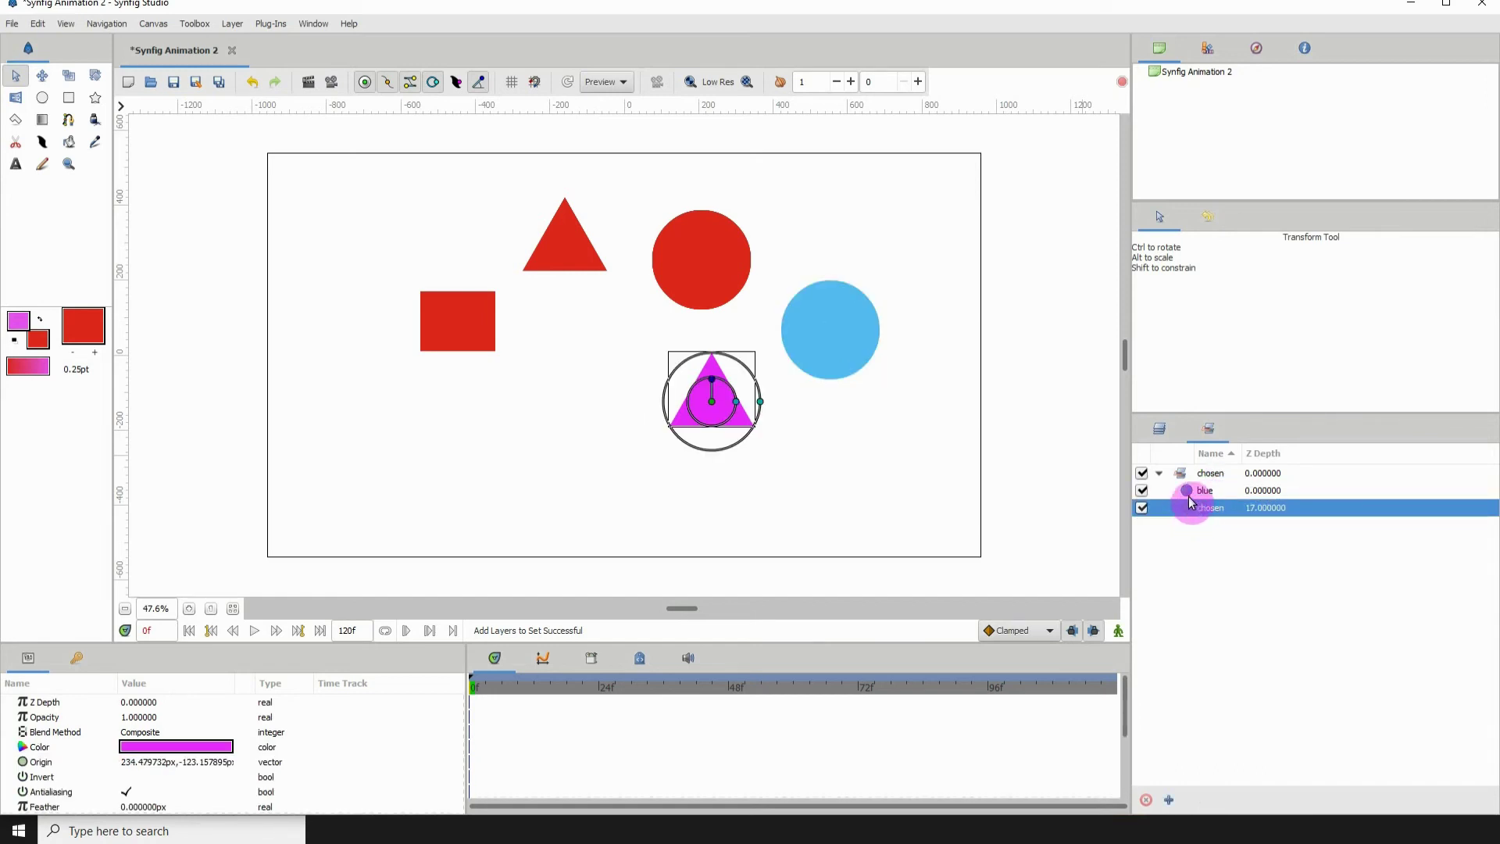
click(1196, 491)
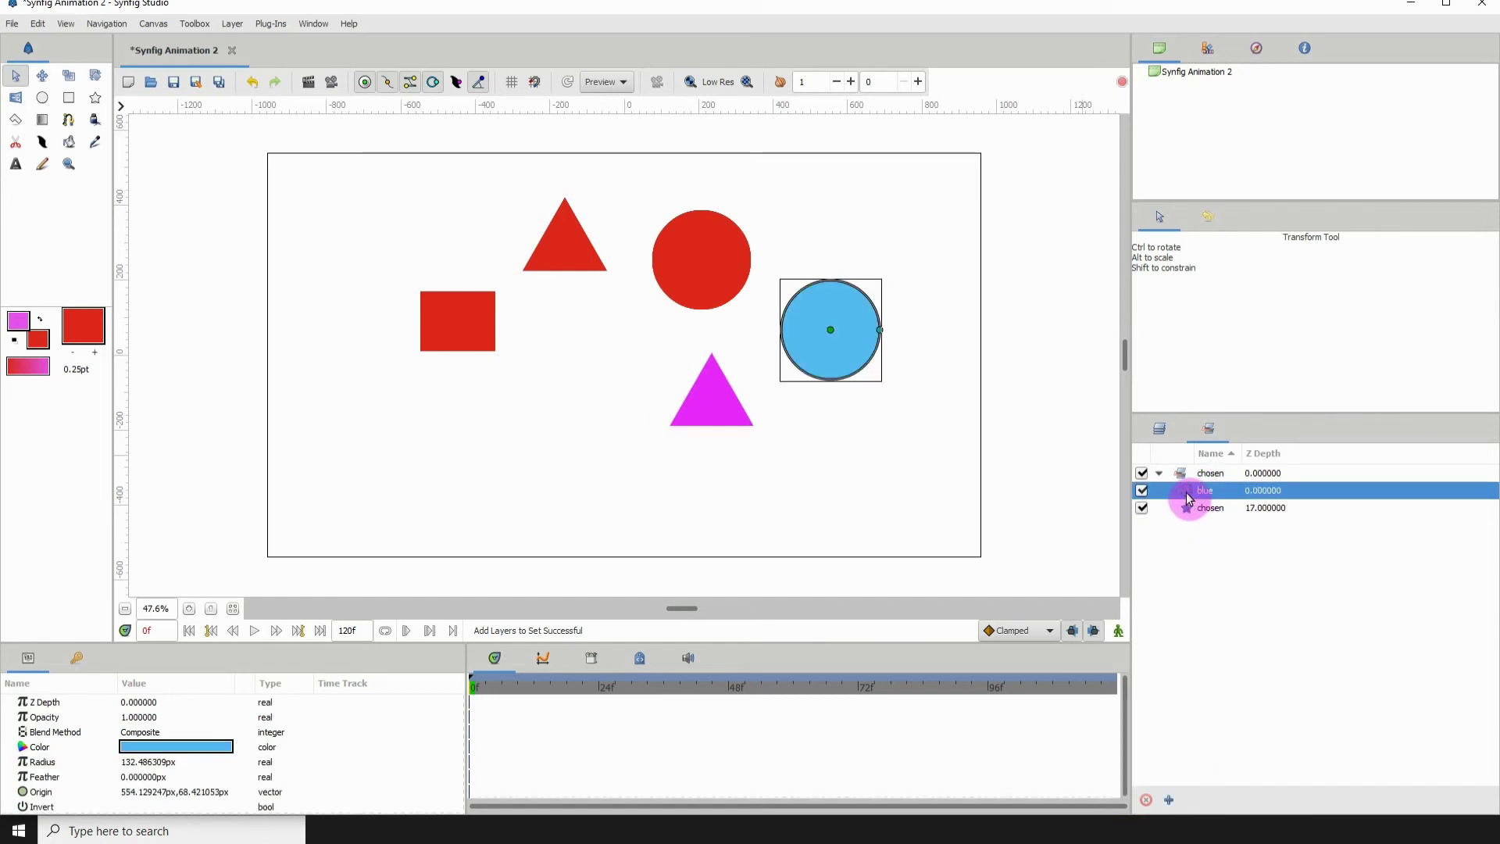
click(1160, 428)
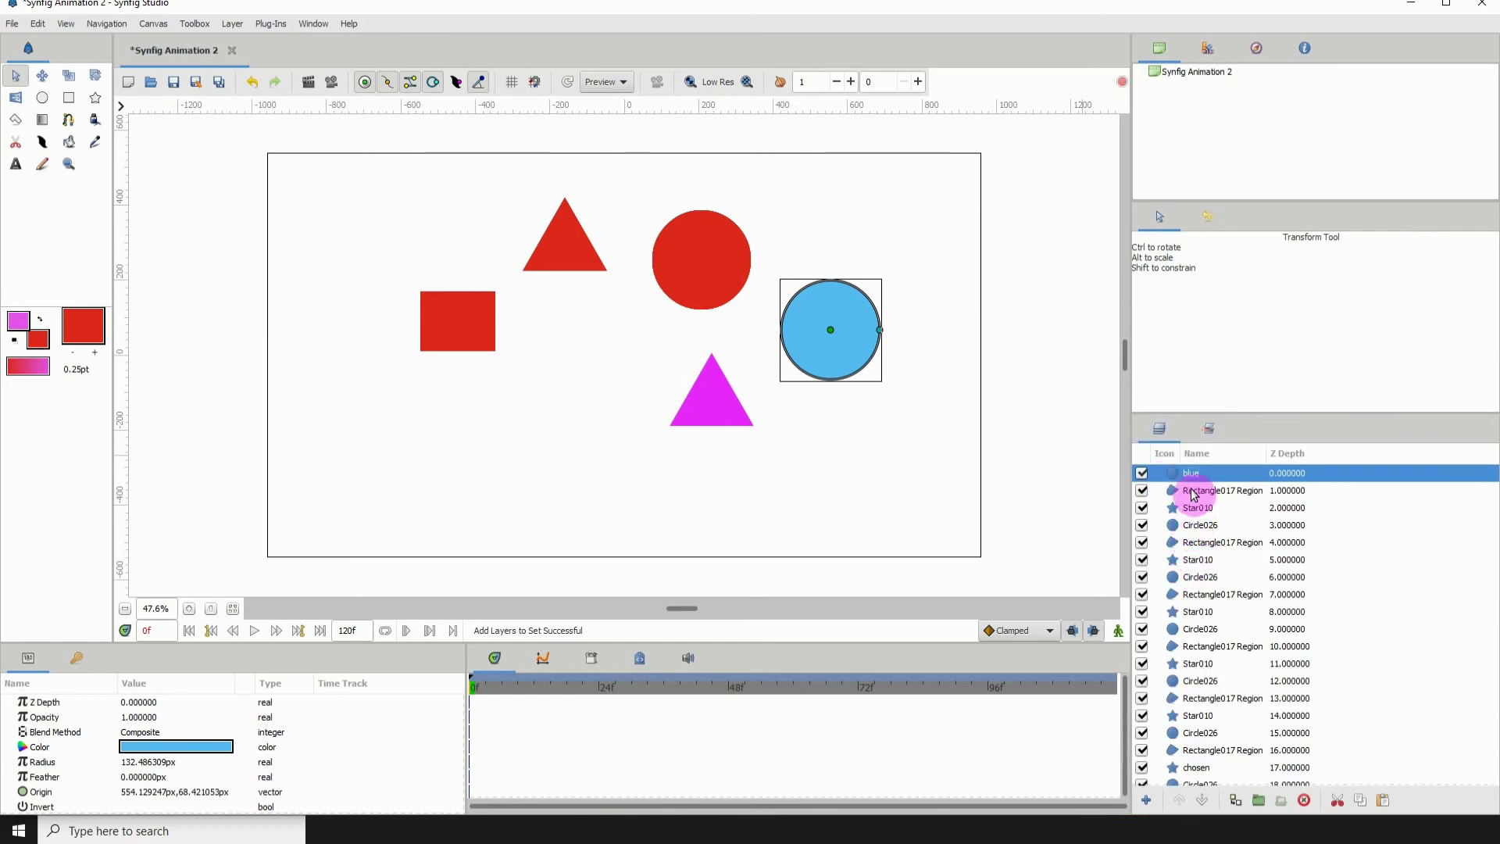
- Add the red square's Rectangle017 Region layer to a new set named 'ChOsen'
click(1193, 494)
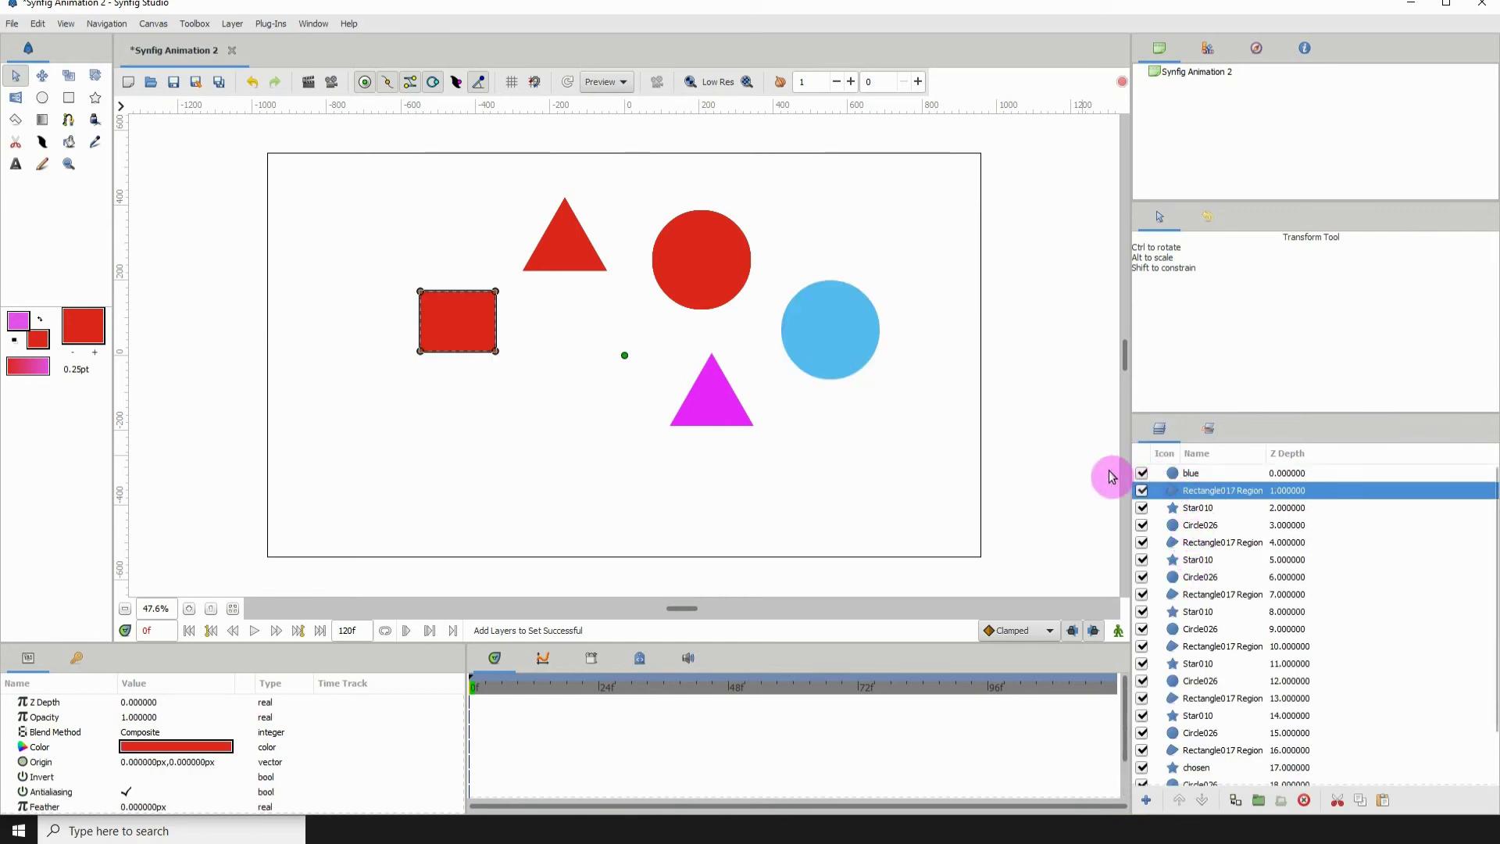
right_click(1198, 494)
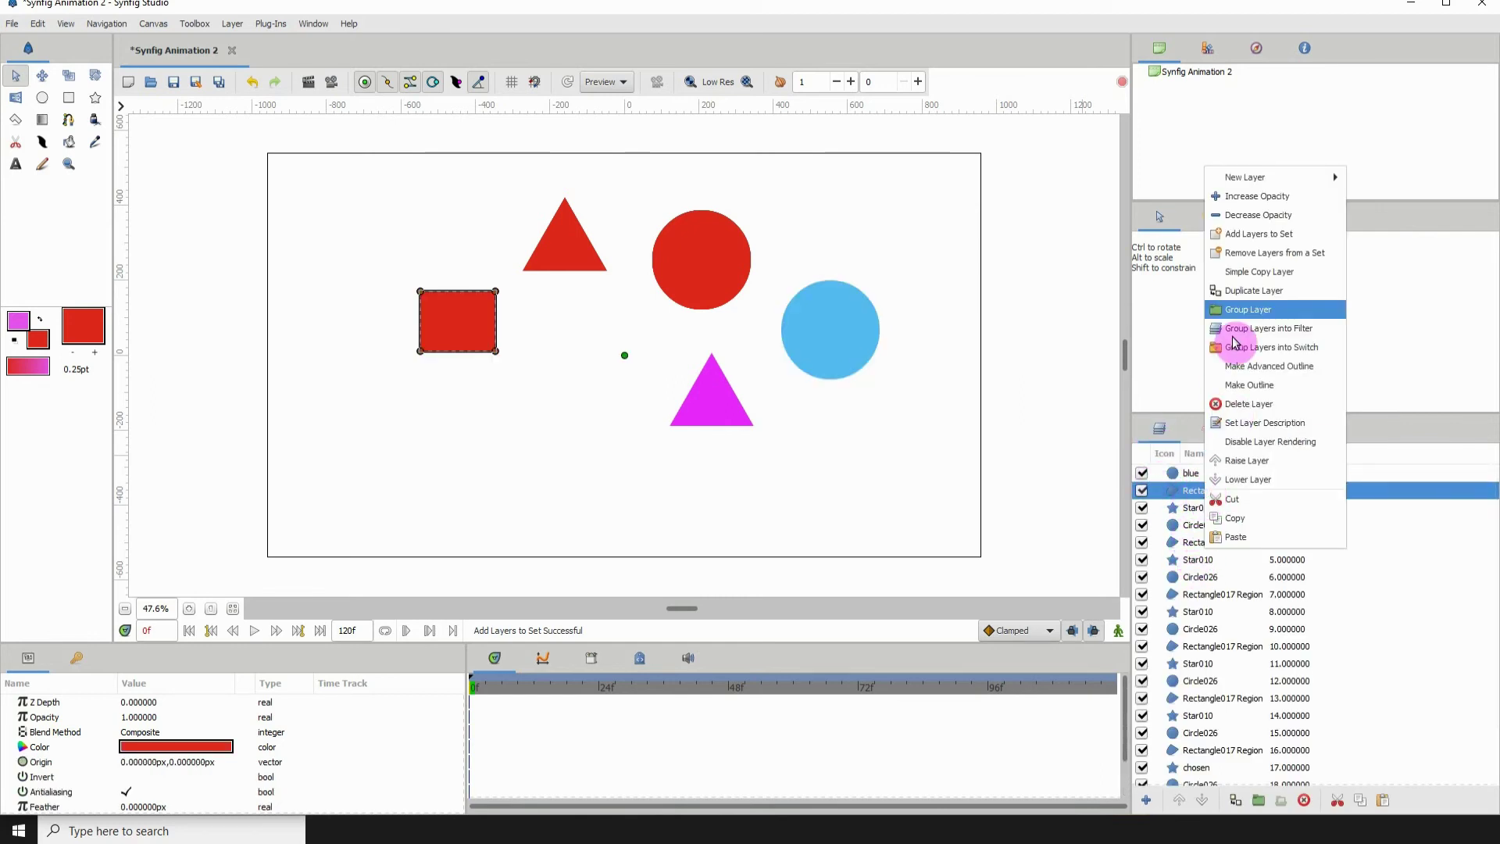
click(1250, 239)
text(ChOsen)
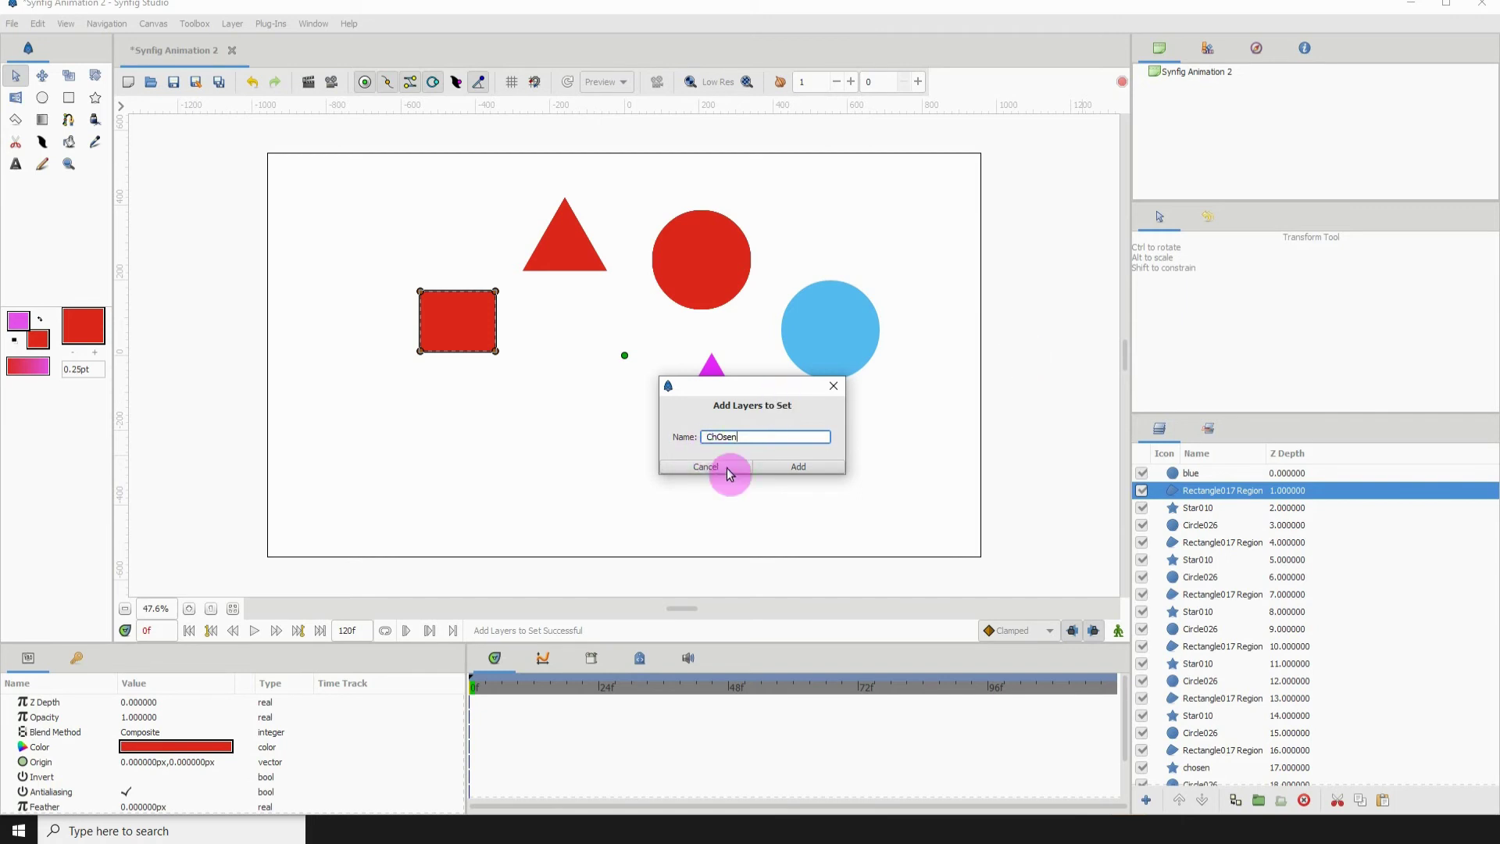
click(783, 468)
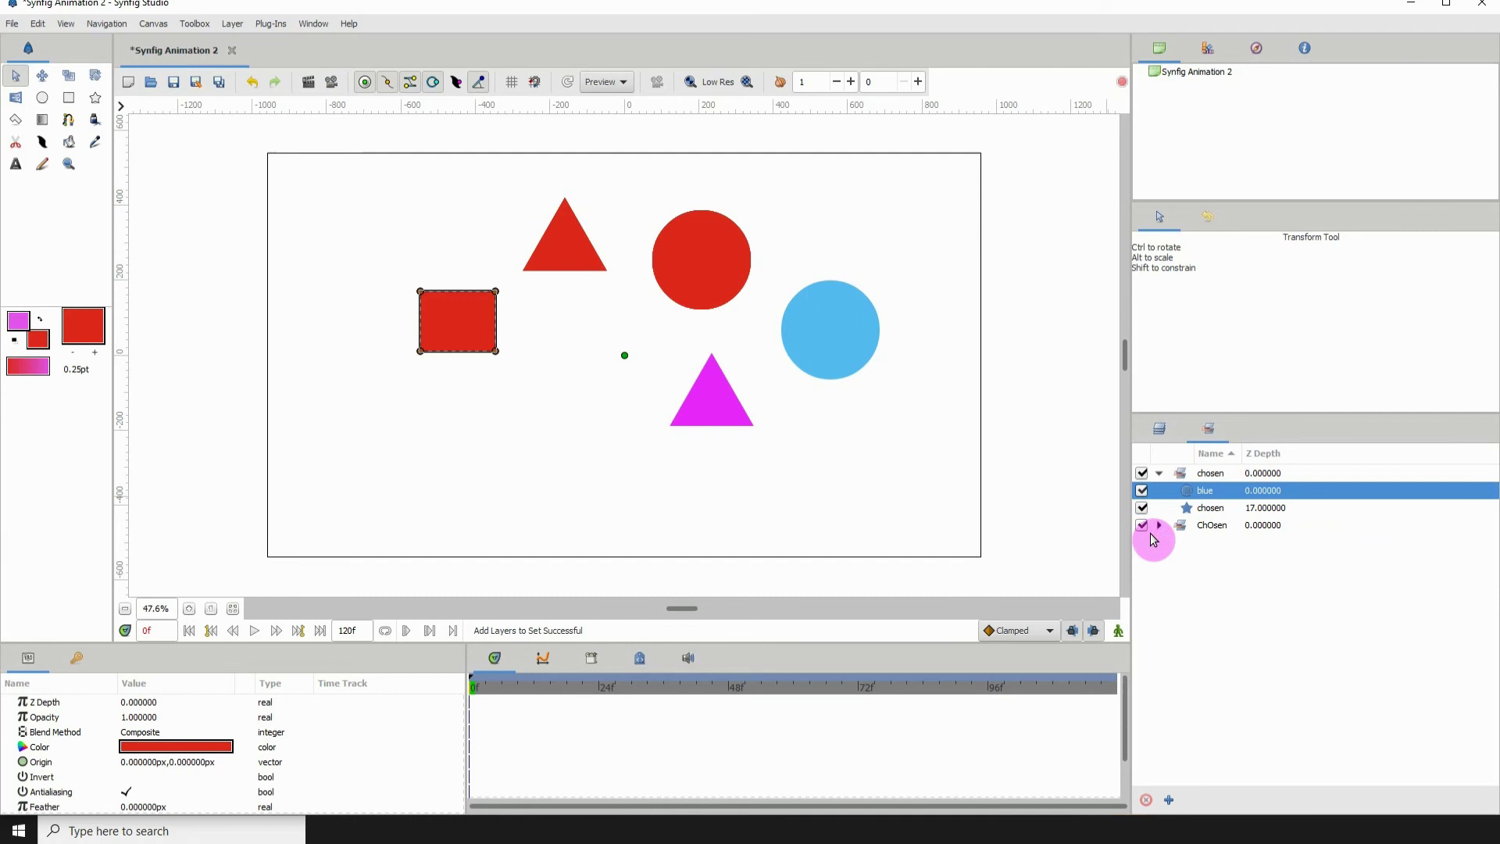
- Collapse and select the chosen set, cancelling a rename so it stays 'chosen'
click(1157, 474)
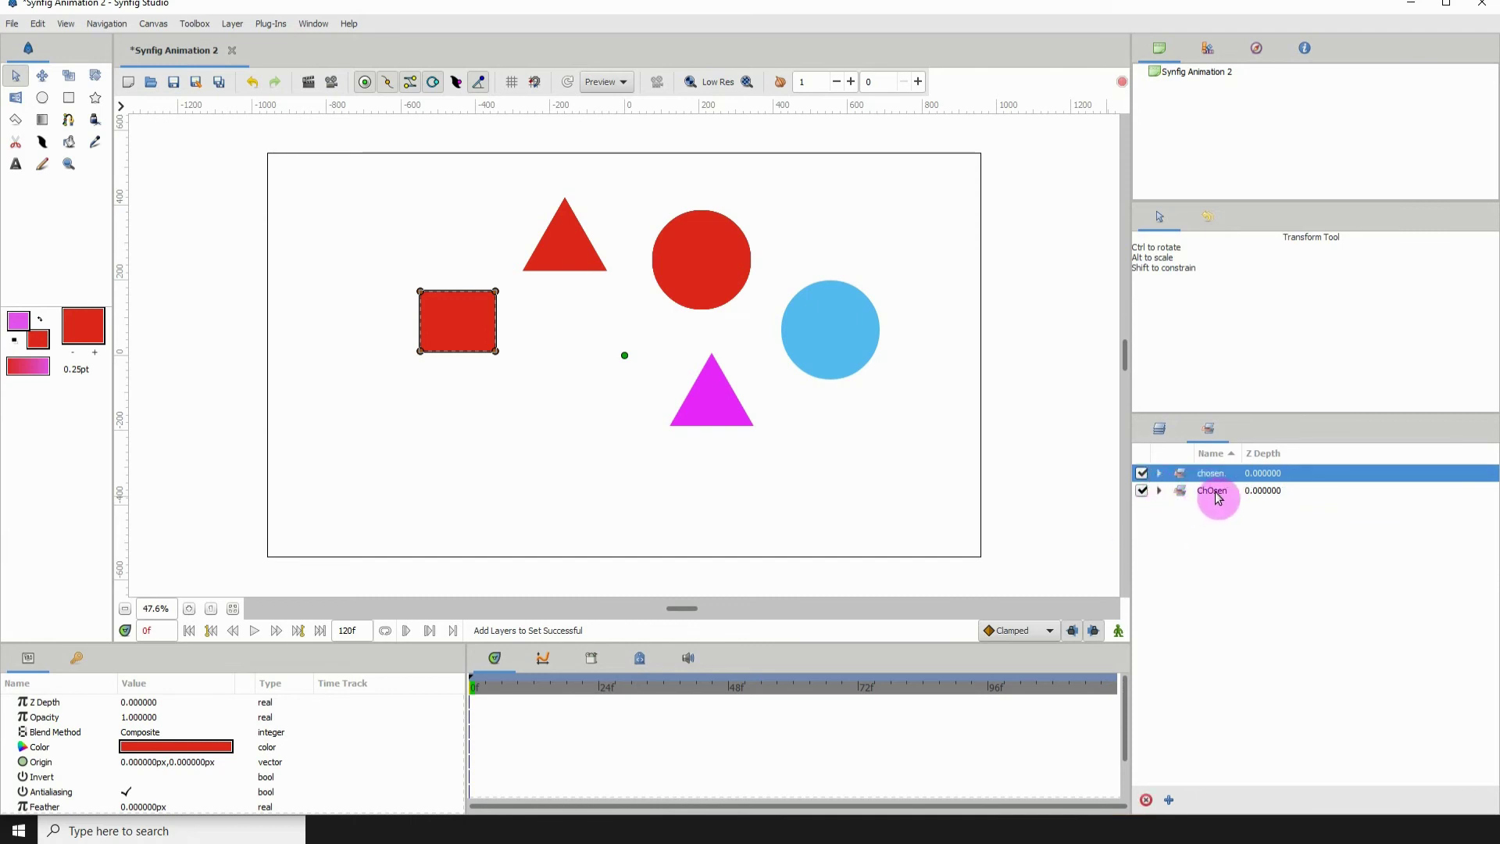
click(1217, 492)
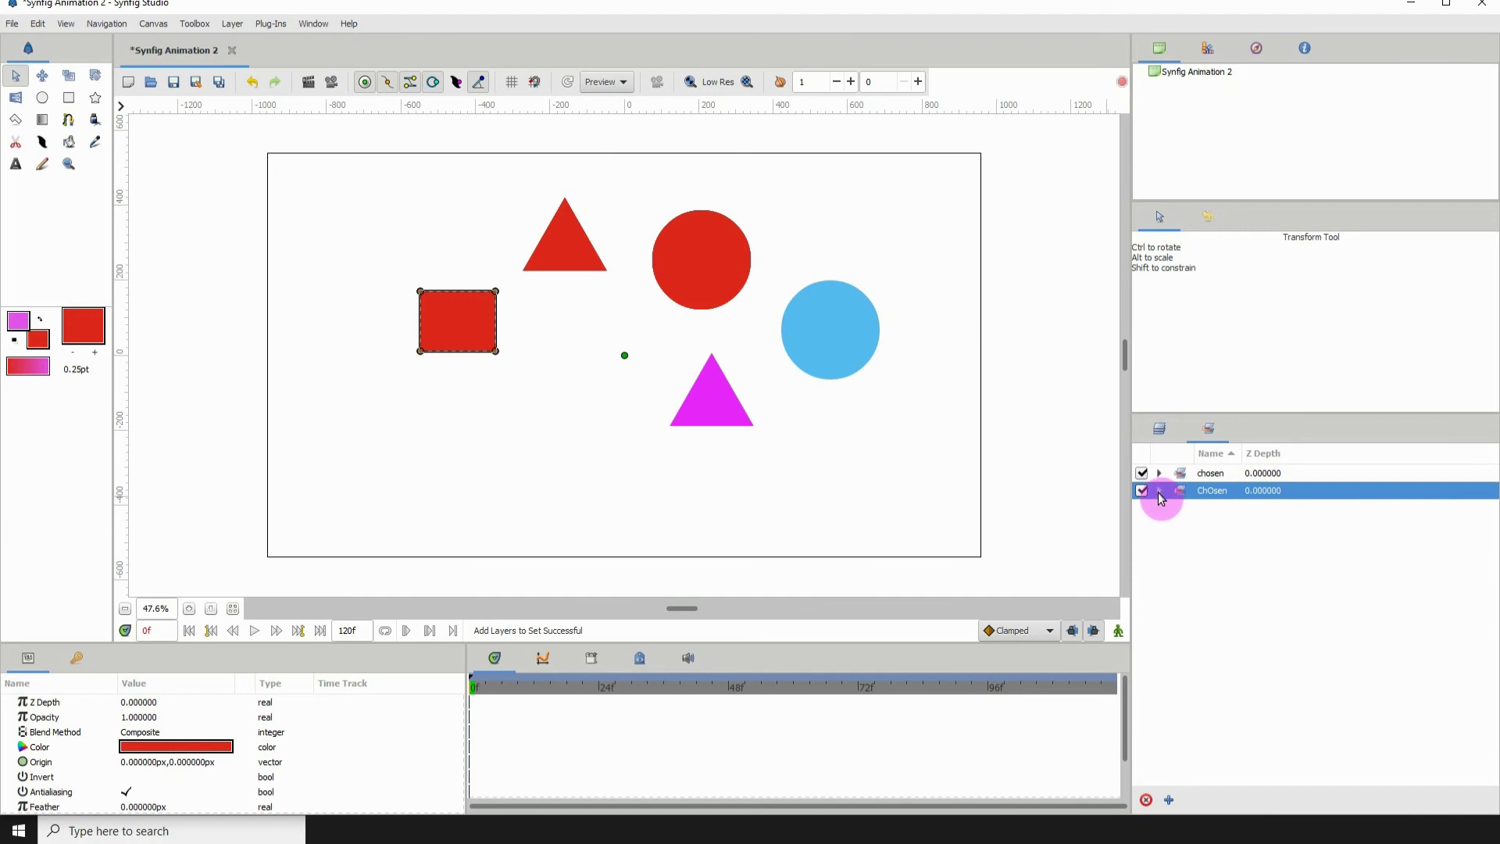
click(1211, 474)
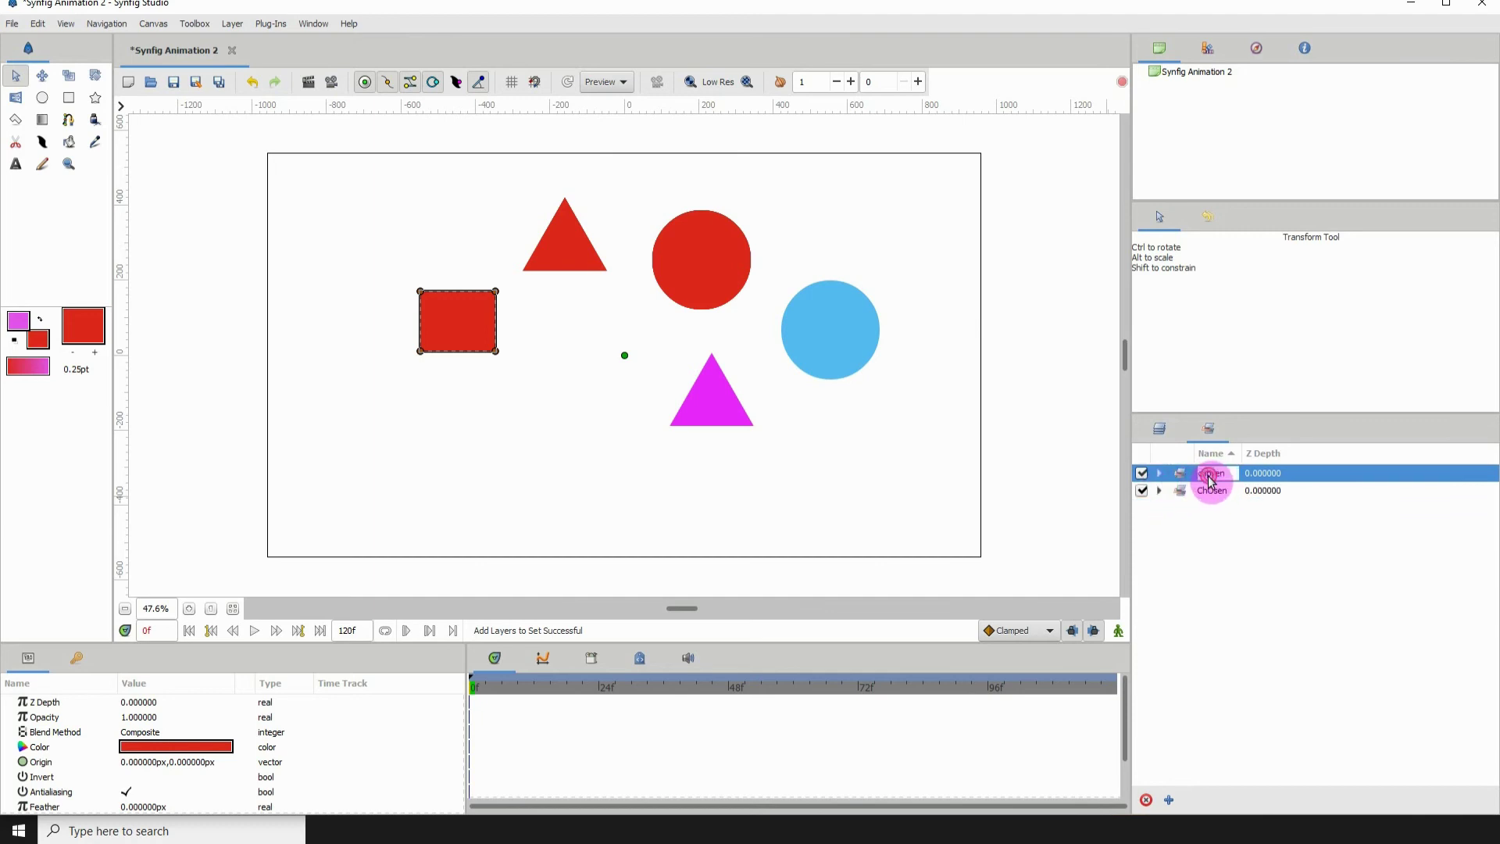
click(1211, 475)
key(Return)
text(cho)
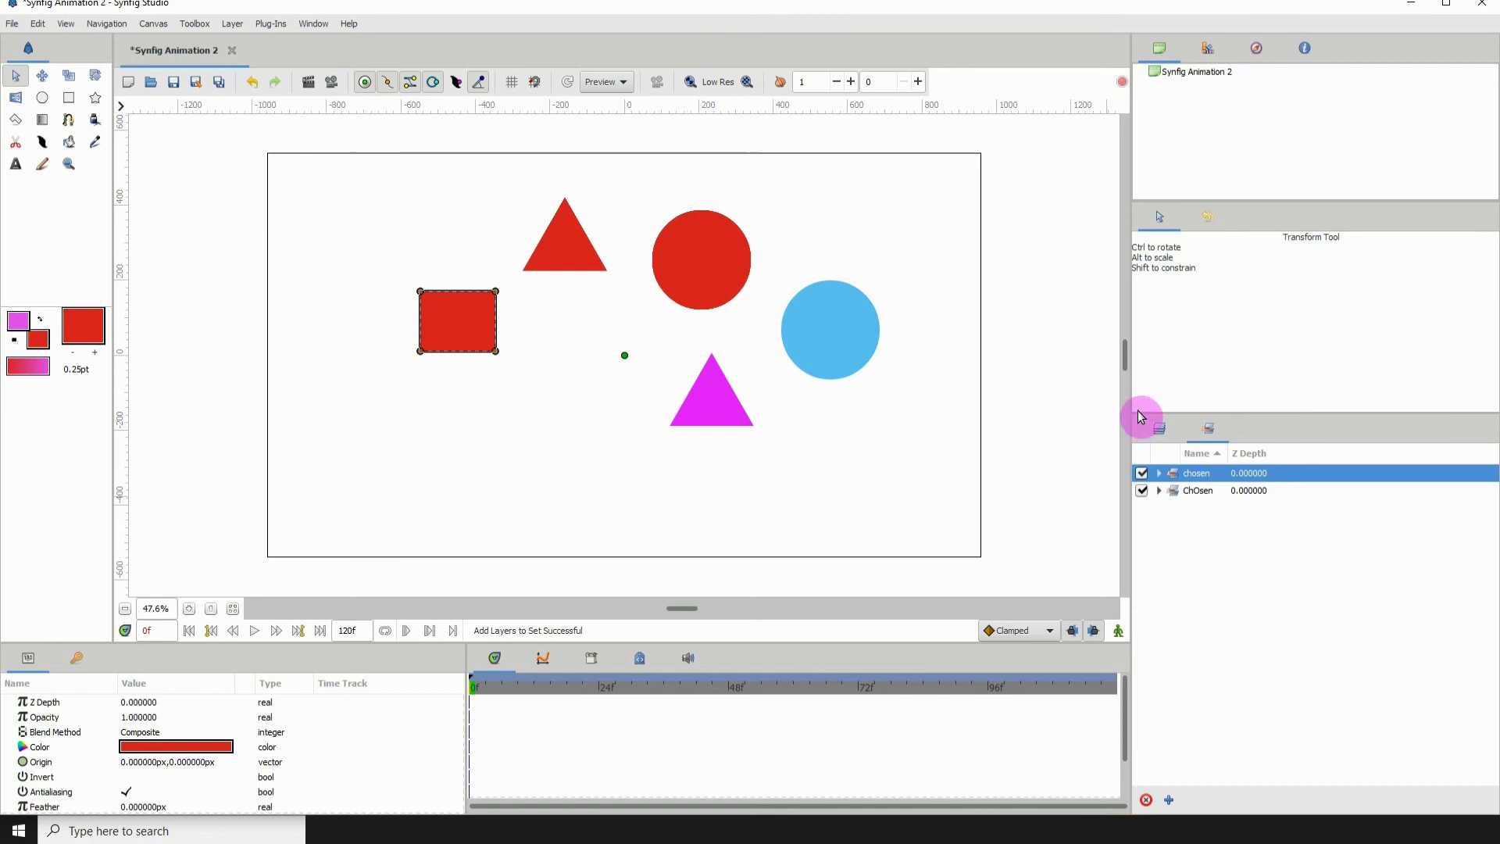
- Select layers Star010 through Rectangle017 Region, group them, and name the group 'stuff'
click(1158, 427)
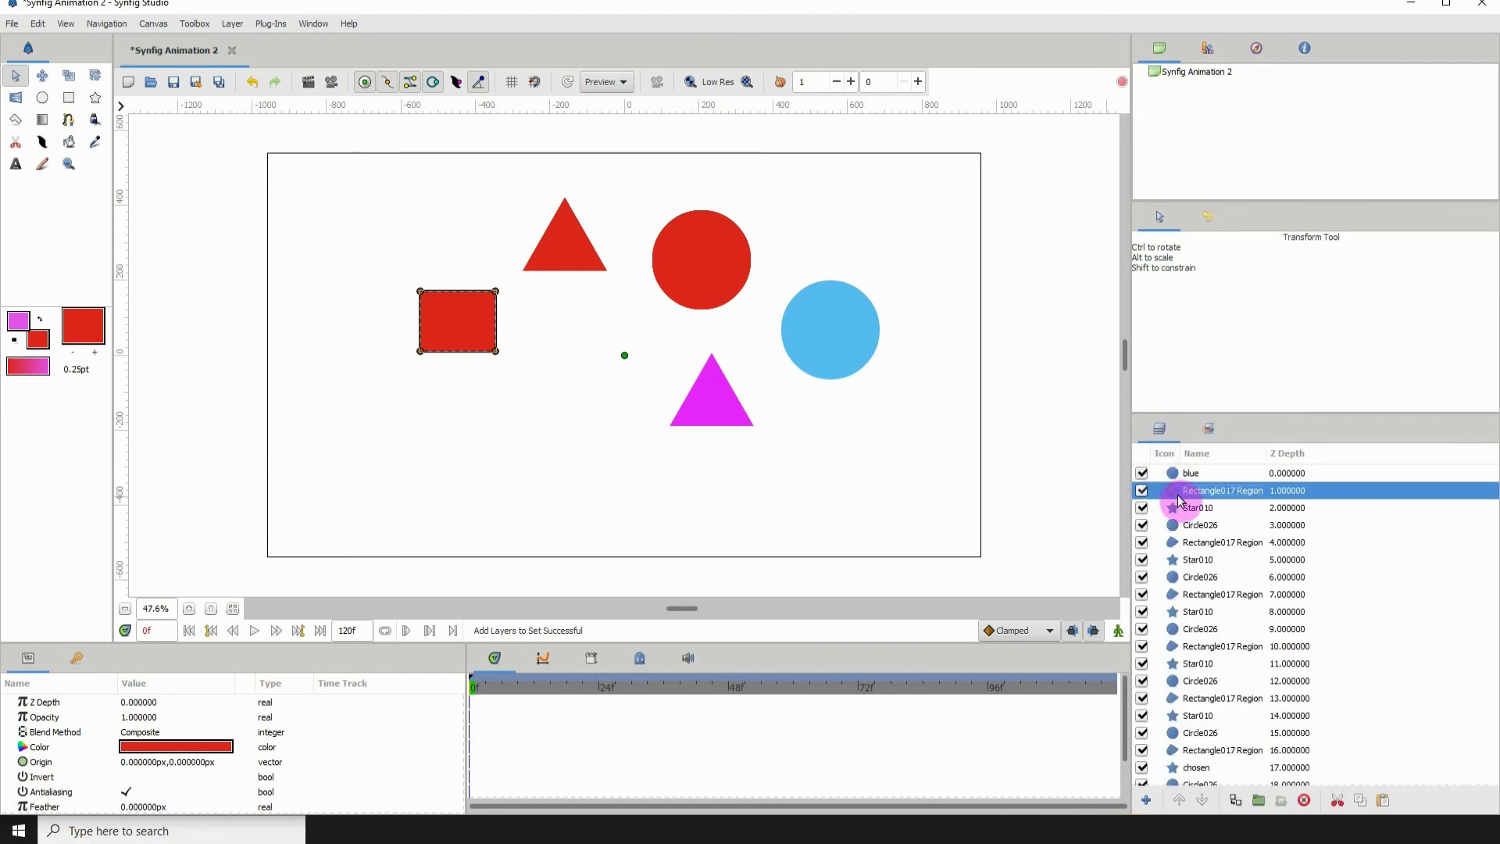
click(1198, 564)
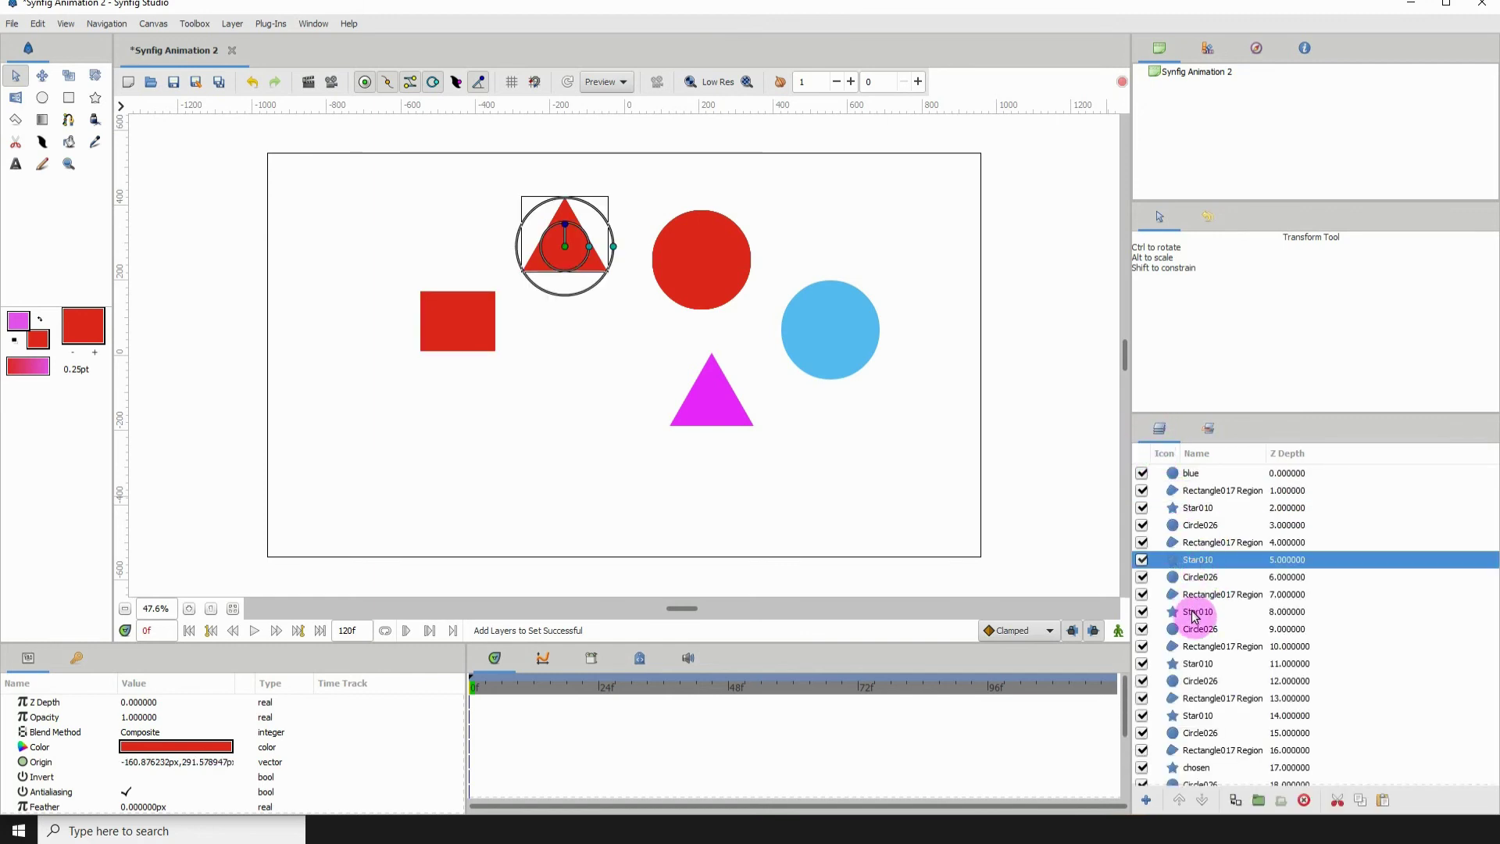
shift+click(1194, 692)
click(1258, 800)
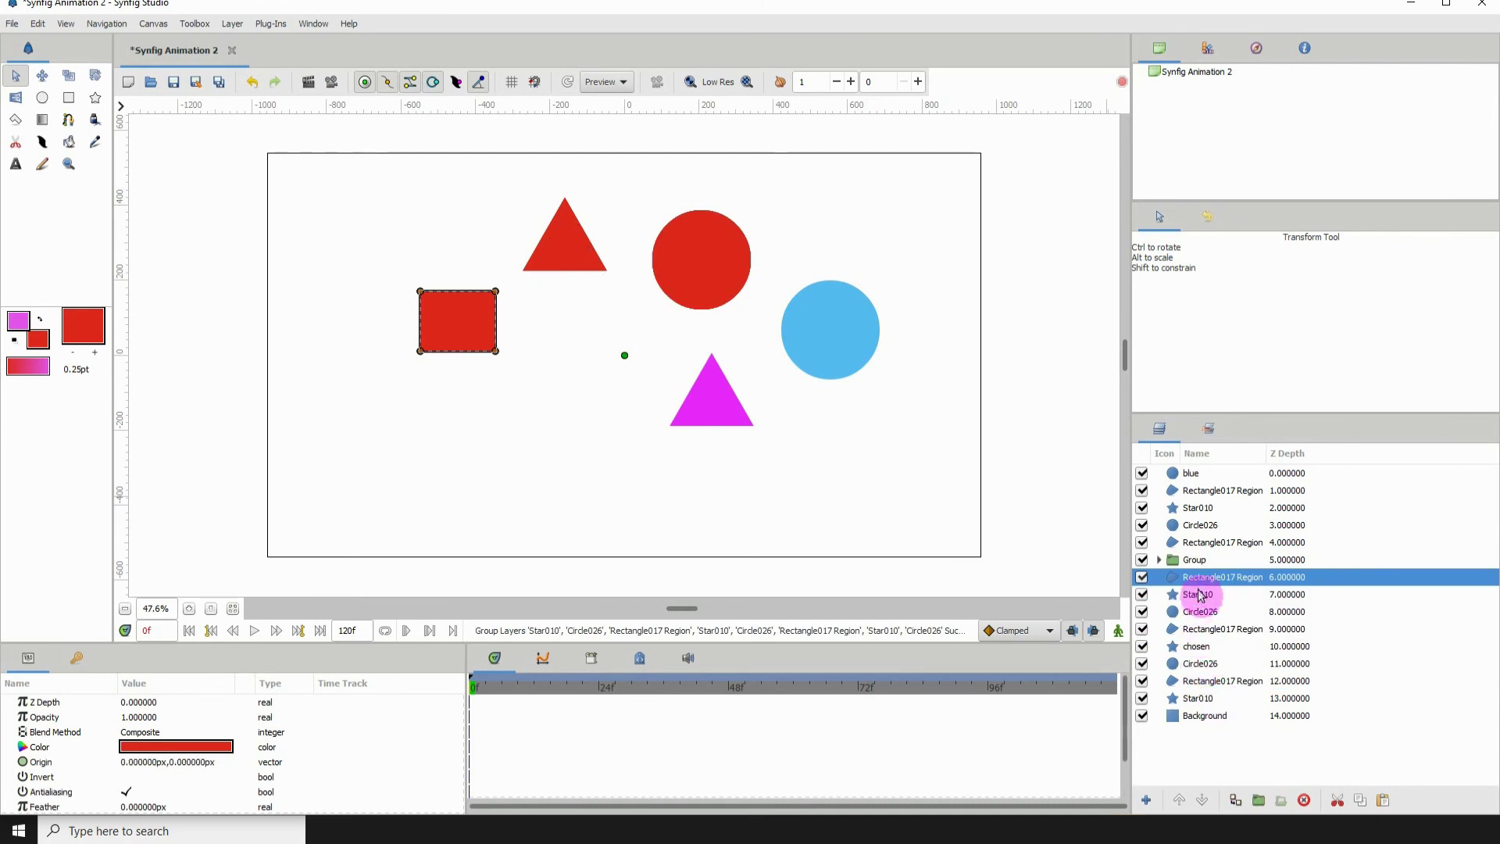
click(1196, 561)
click(1203, 560)
text(stuff)
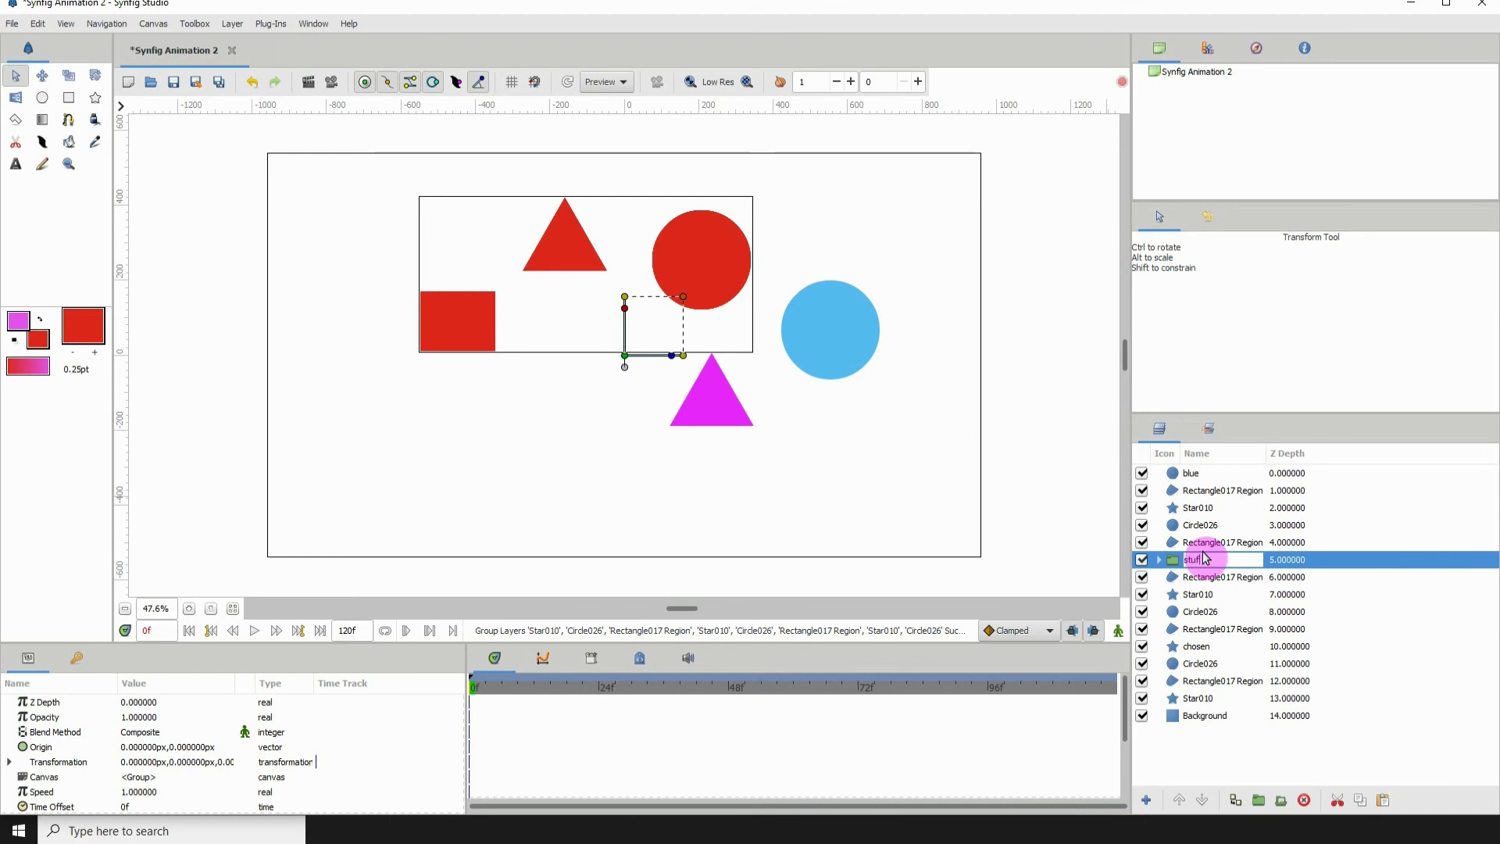
key(Return)
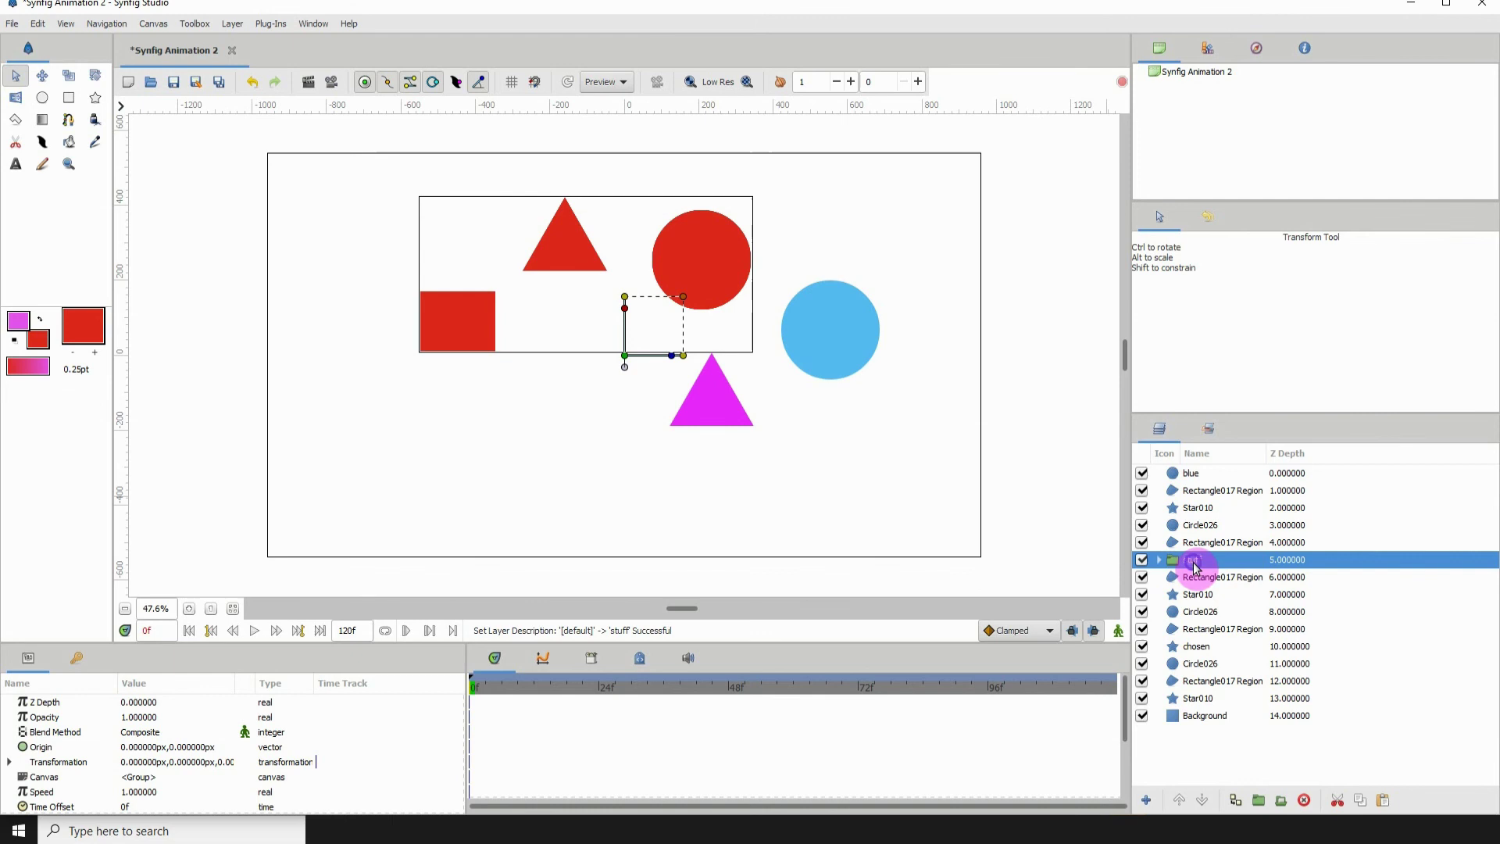
- Place the stuff group layer in a new set called 'Stuff', beside chosen and ChOsen
right_click(1193, 566)
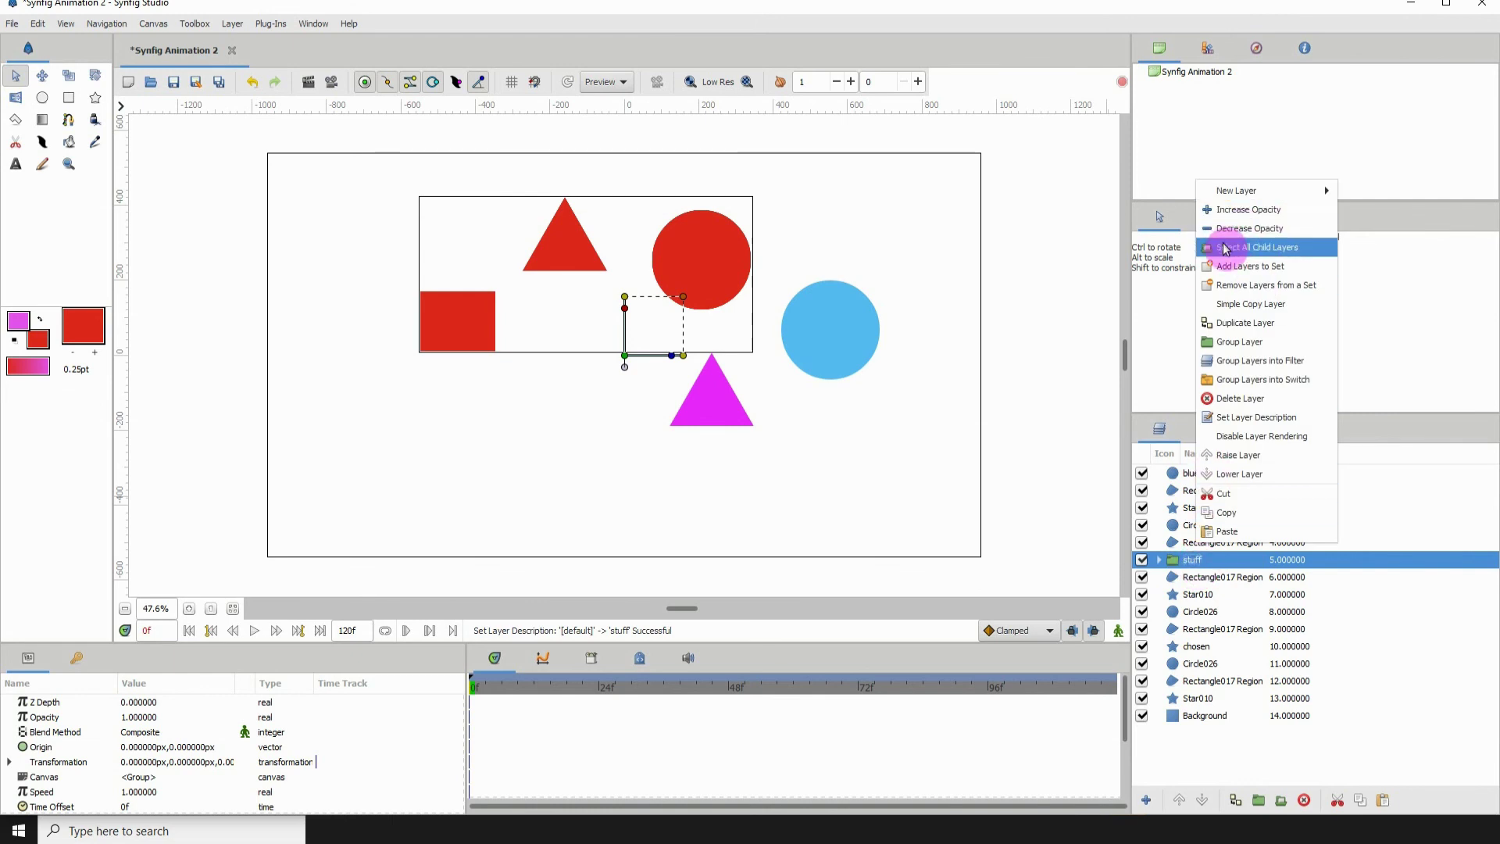
click(1241, 270)
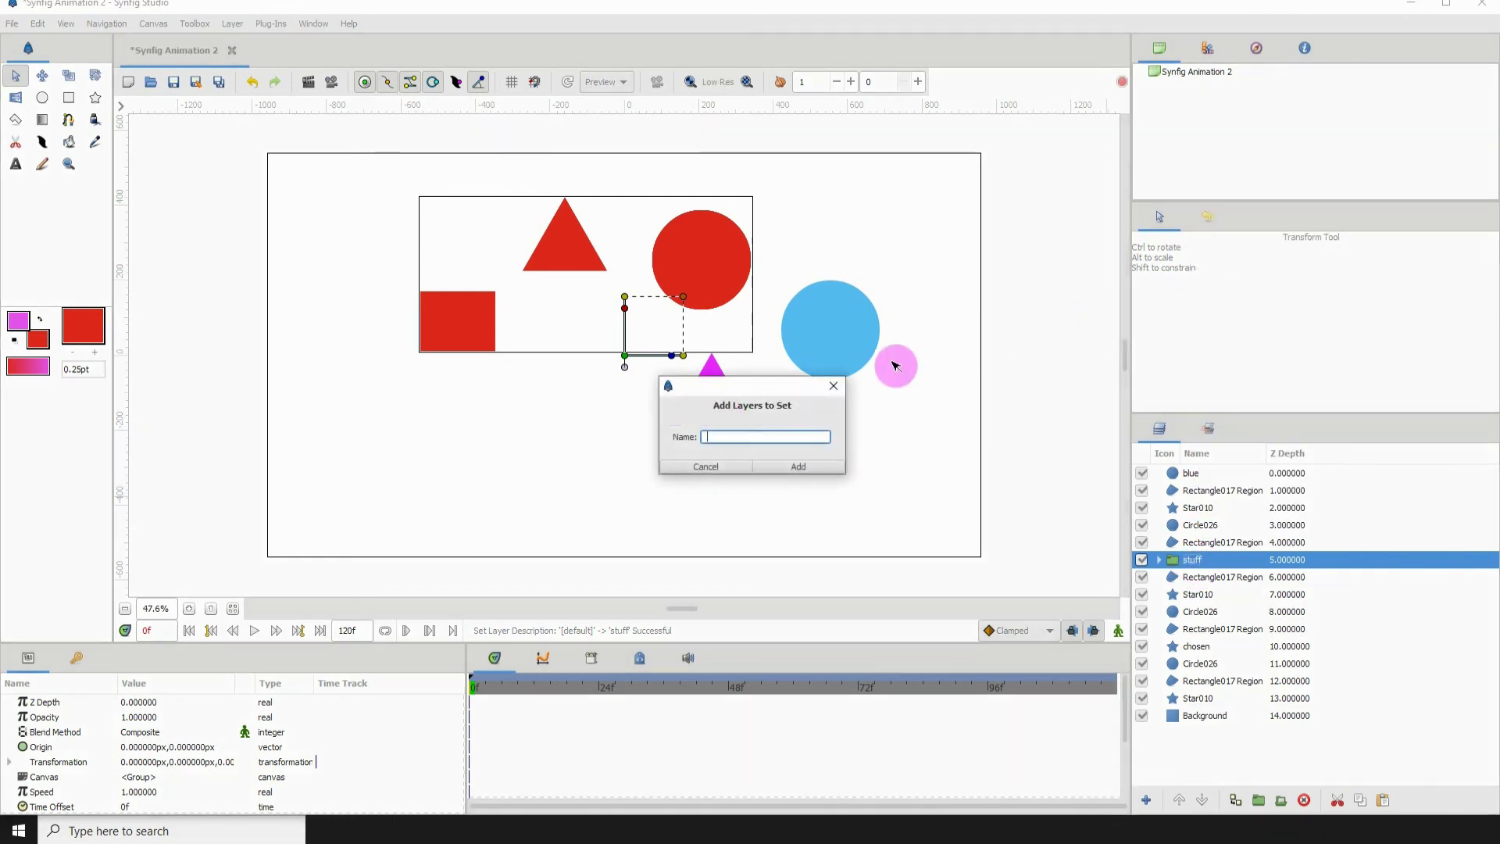
text(Stuff)
click(797, 466)
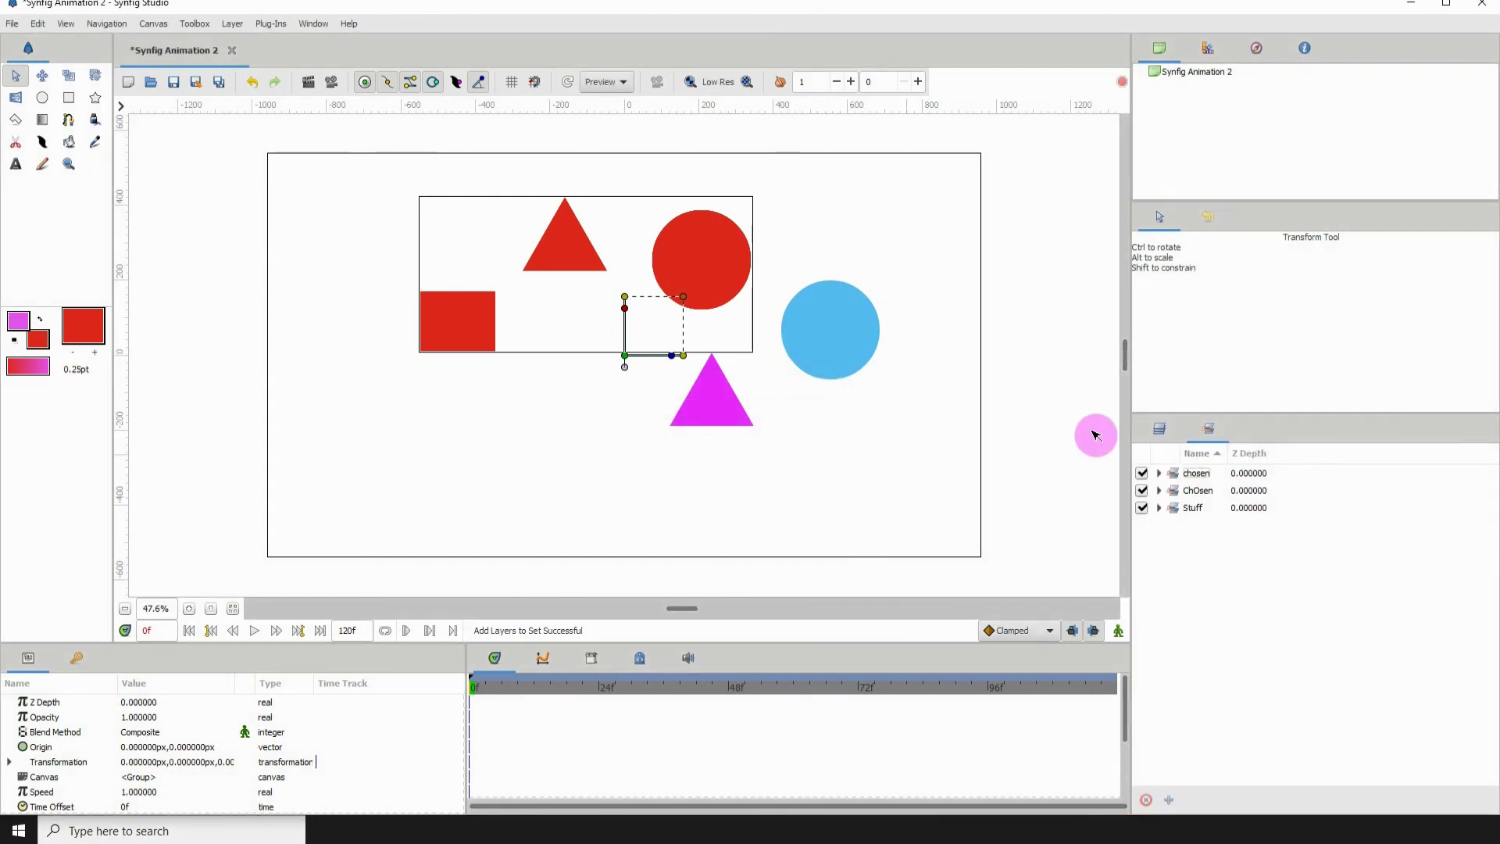
click(1185, 511)
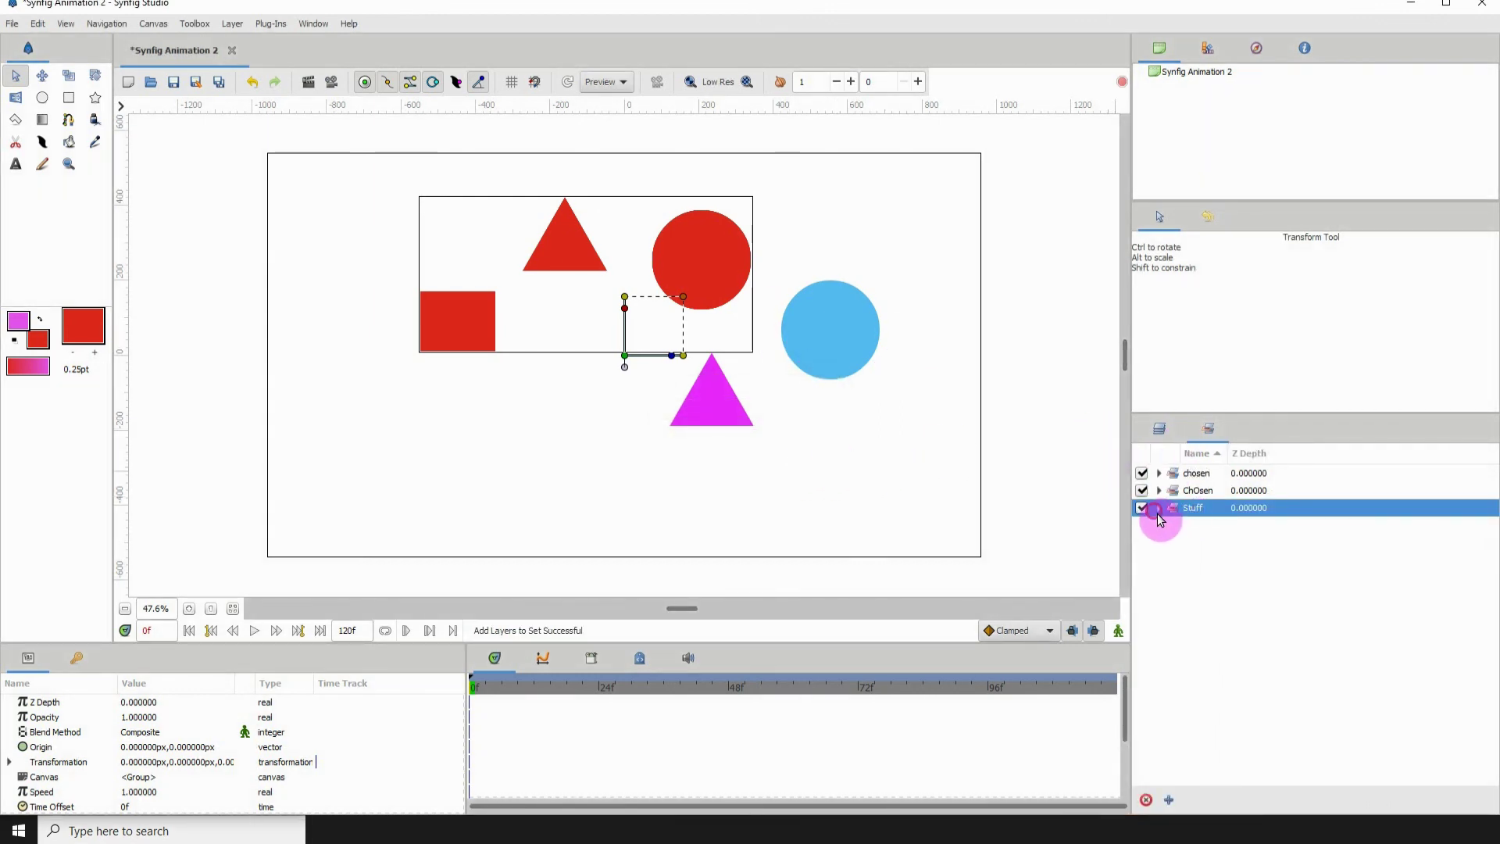
click(1159, 428)
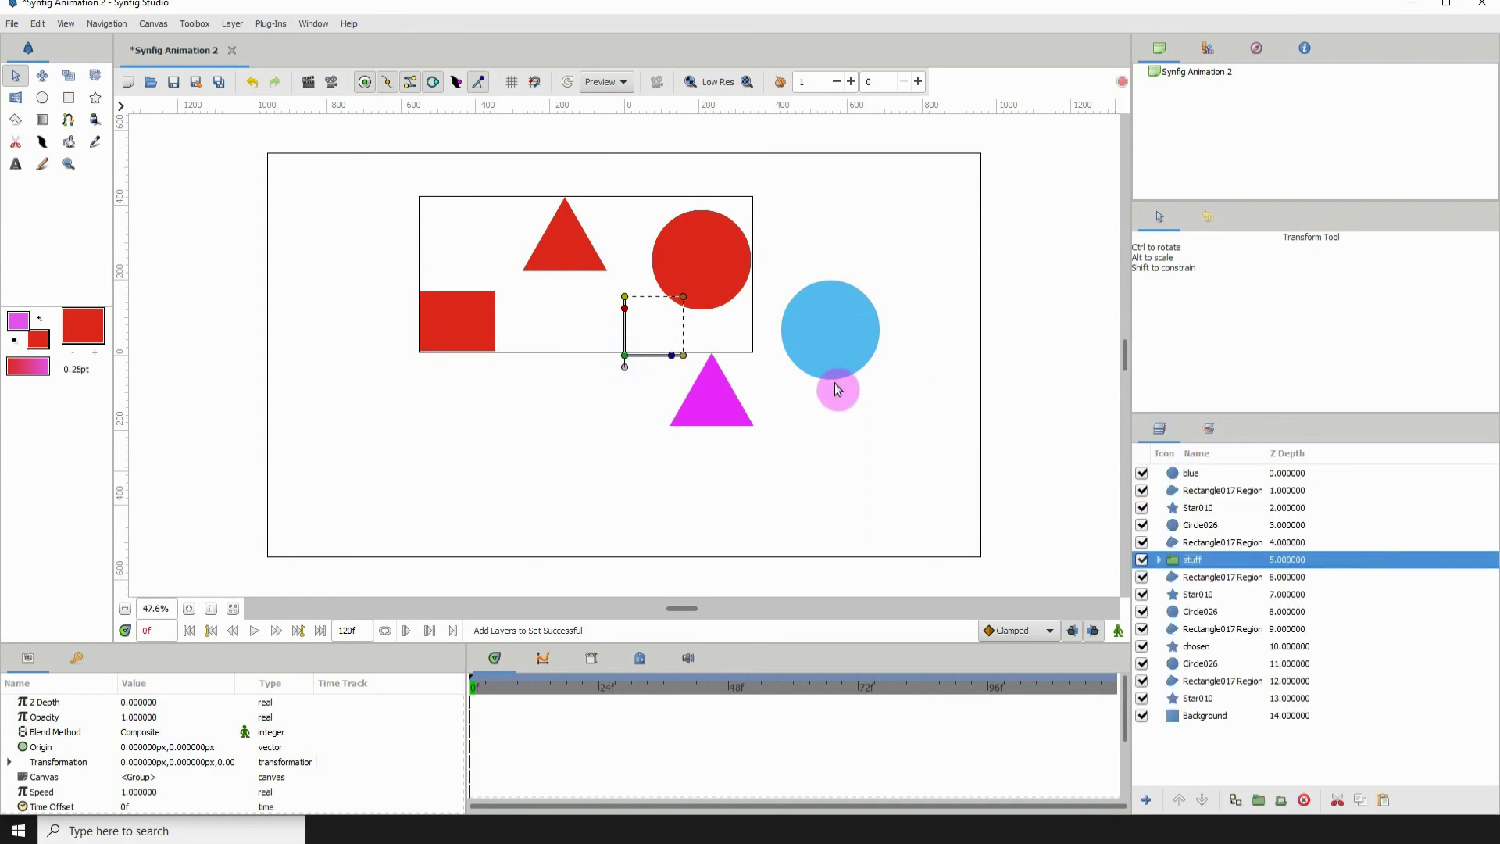
- Select the stuff group via the Stuff set and drag its red shapes toward the lower right
click(951, 428)
click(839, 377)
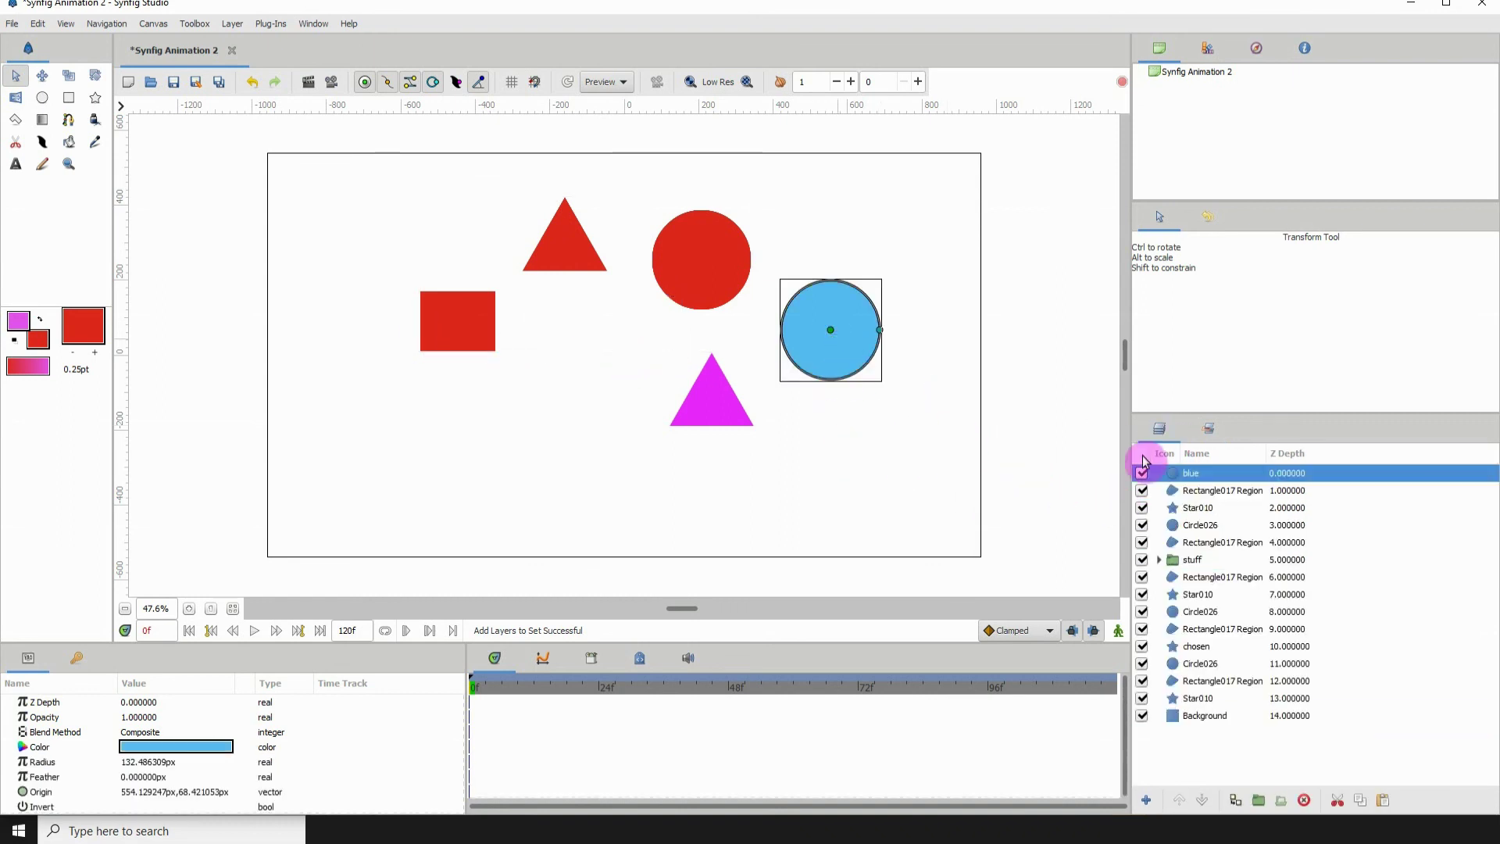
click(1209, 427)
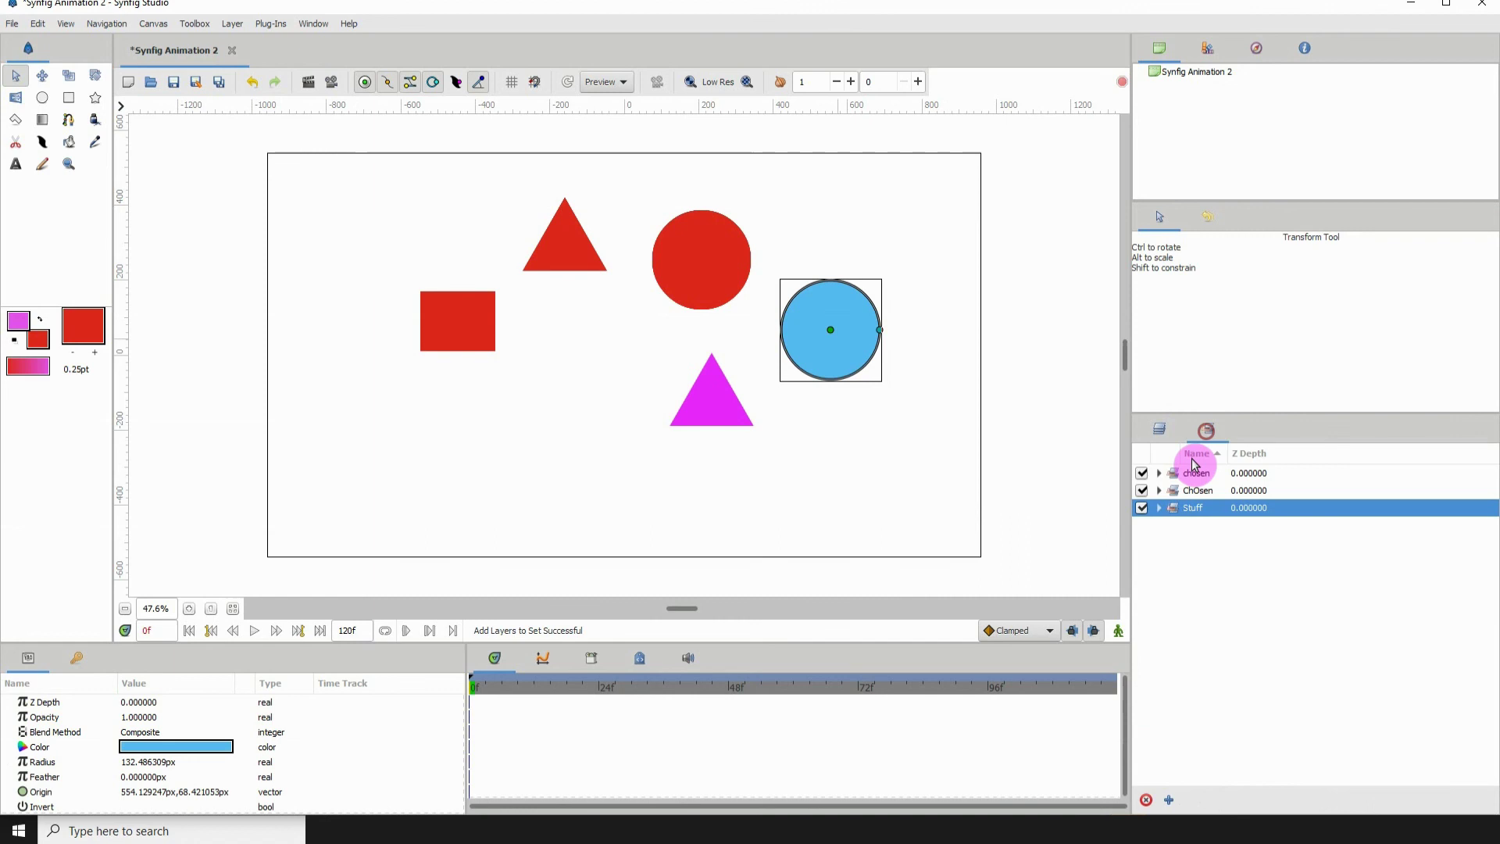
click(1178, 507)
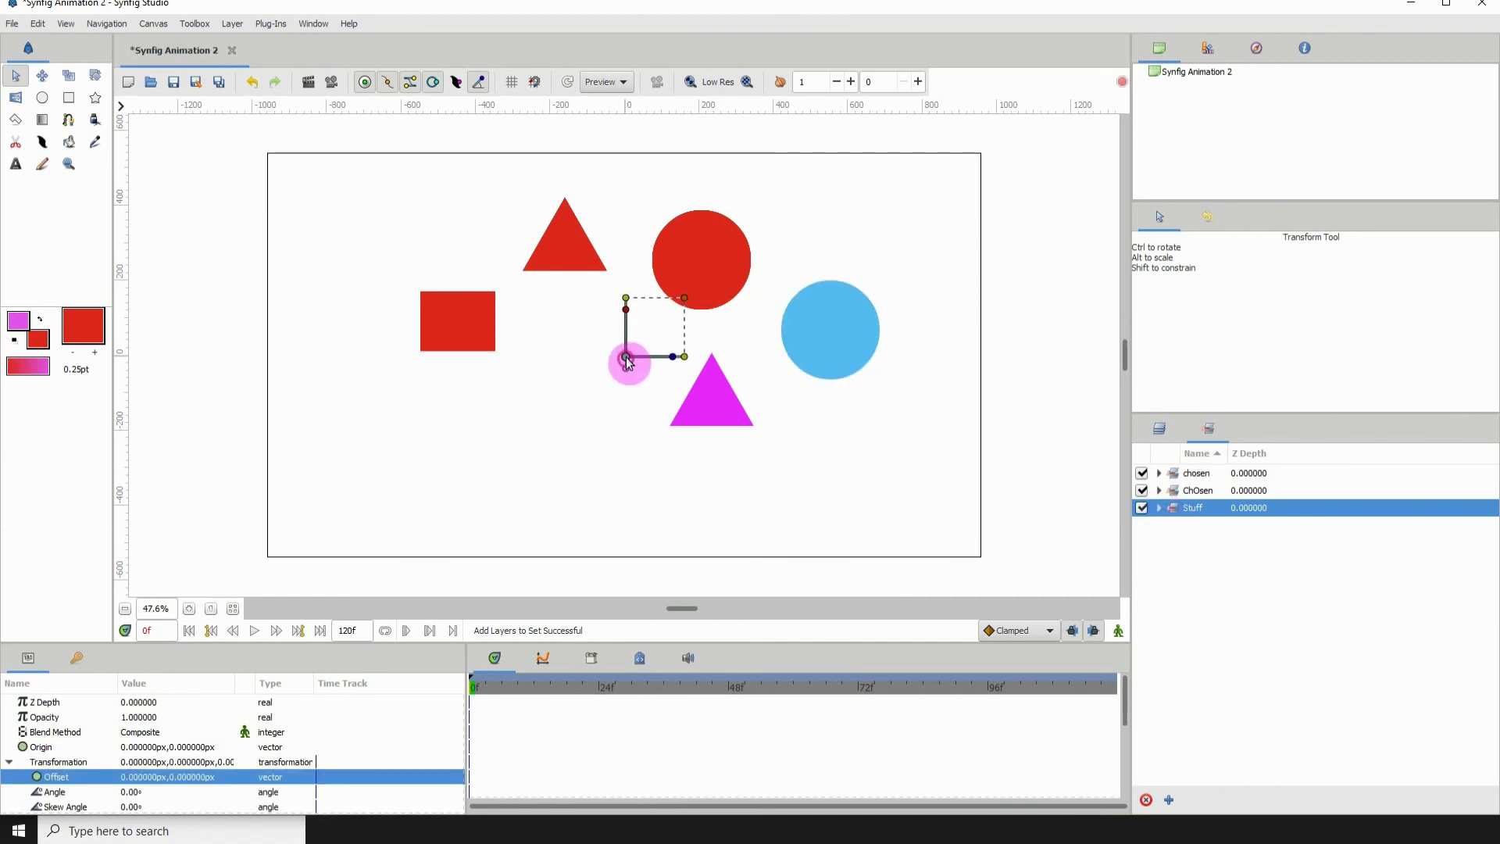
drag(628, 366, 645, 477)
mouse_move(739, 516)
mouse_down()
mouse_move(769, 544)
mouse_move(831, 543)
mouse_up()
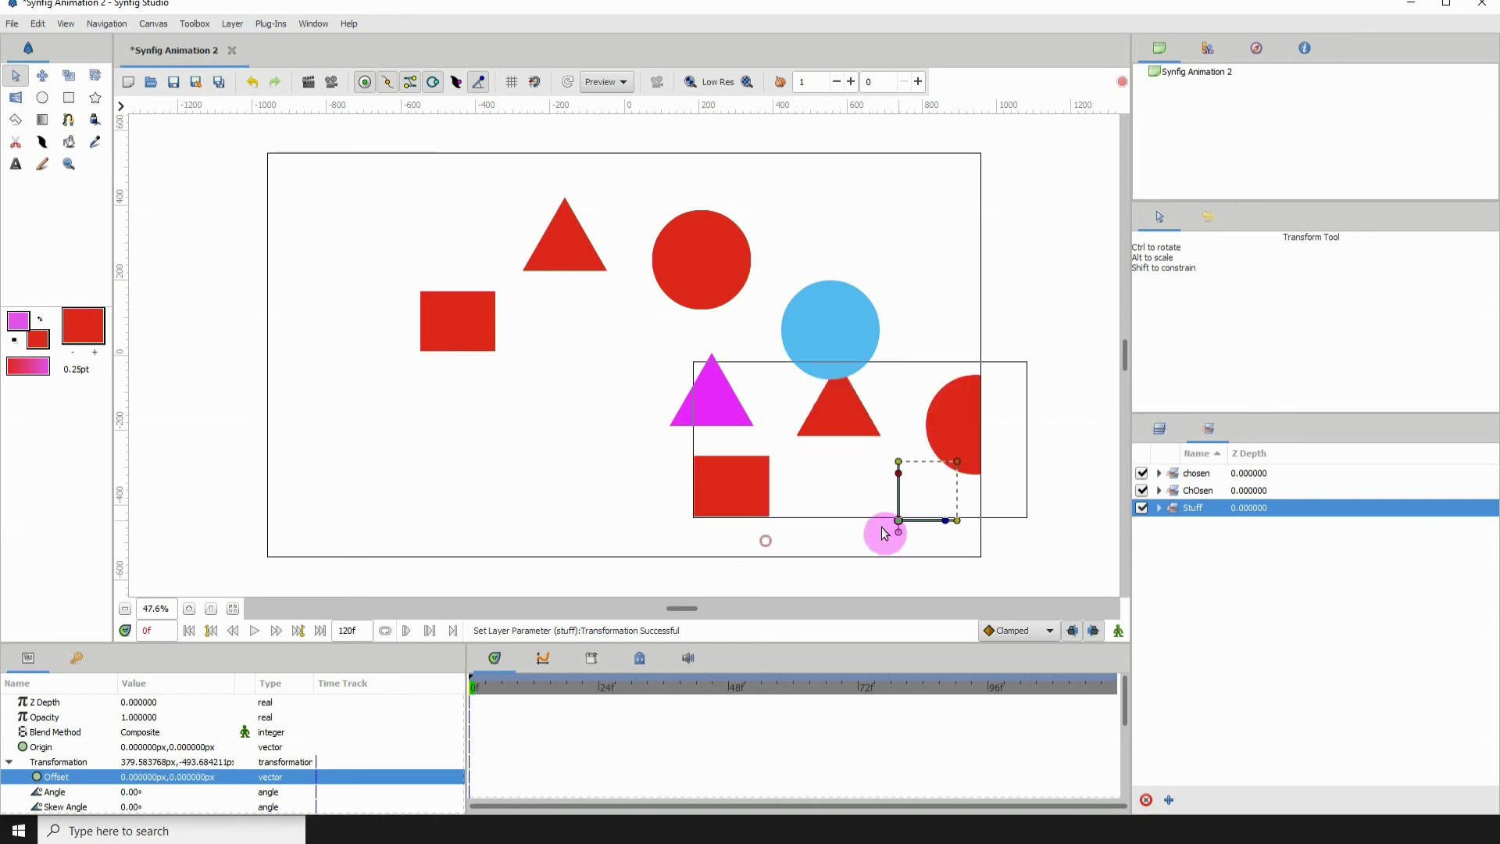